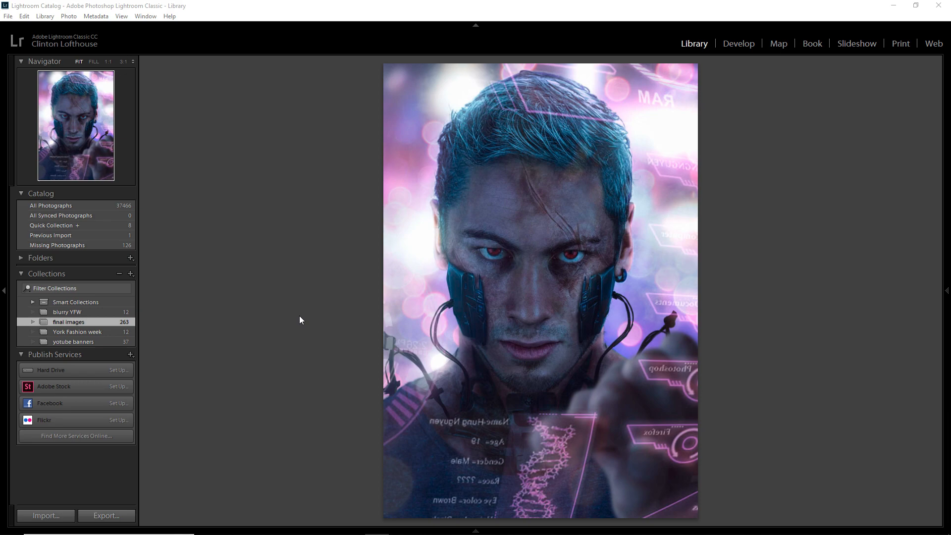
# - Play the Photoshop tutorial, pausing briefly on the Pen-tool tracing of the jaw, neck and earring
pyautogui.moveTo(445, 533)
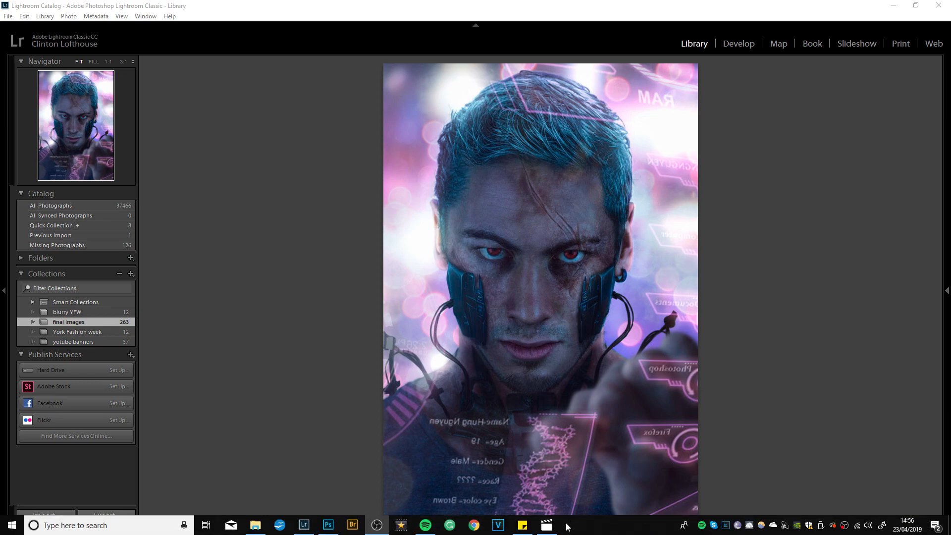
pyautogui.click(546, 524)
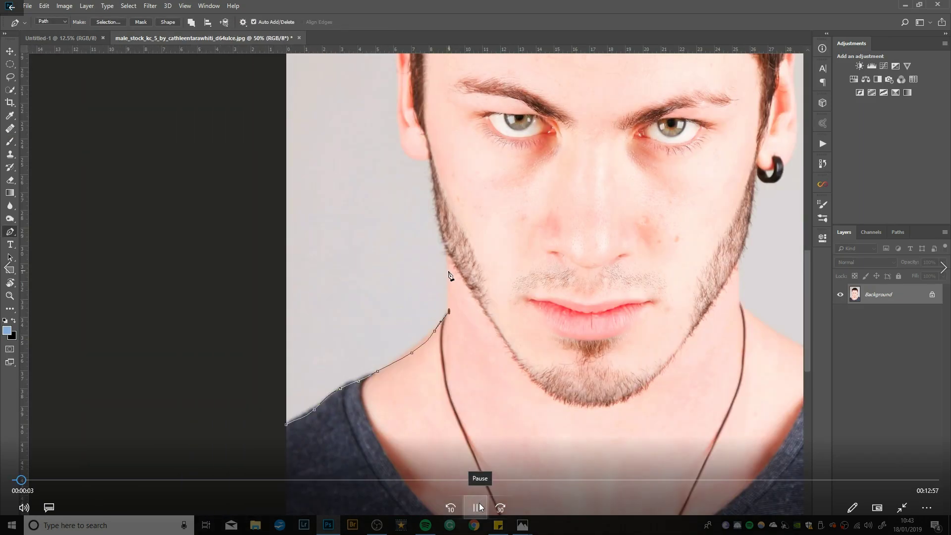
pyautogui.click(478, 507)
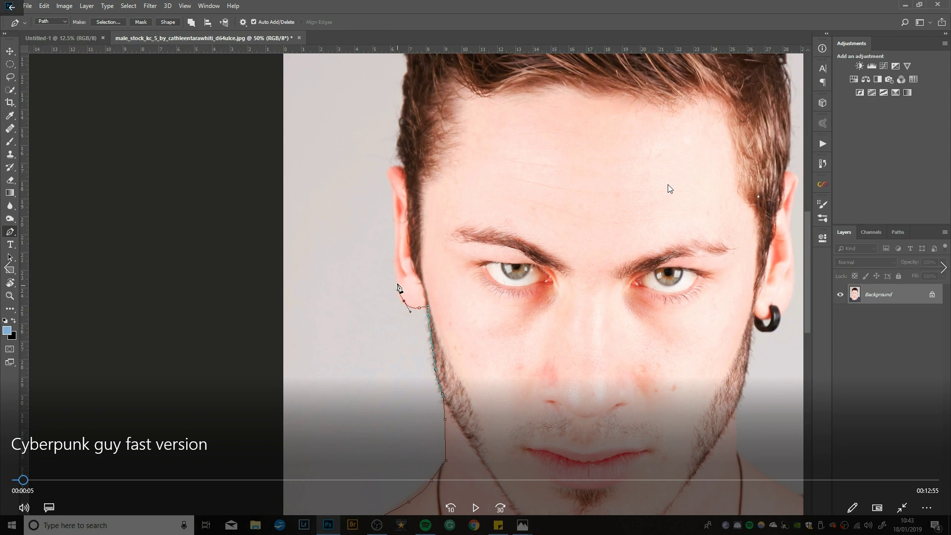
pyautogui.press('space')
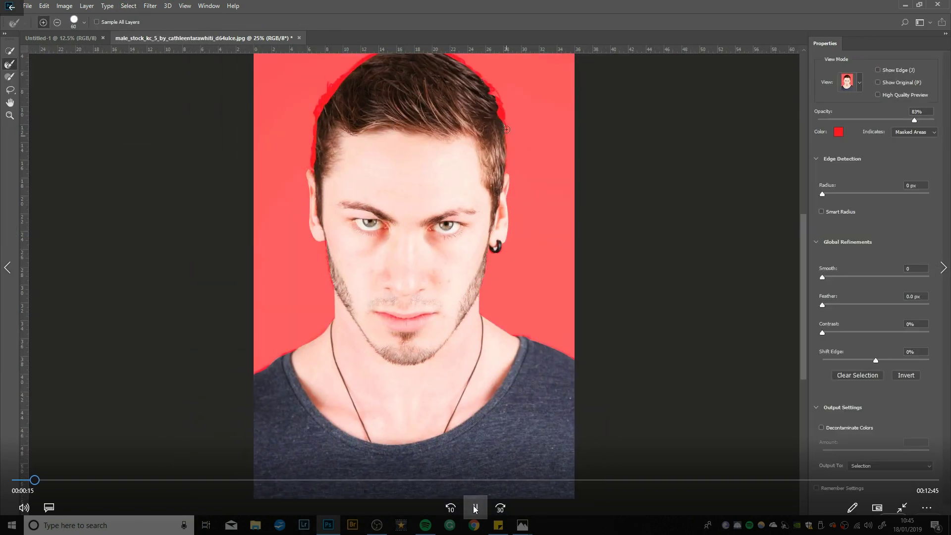
# - Pause the tutorial during the hair-edge refinement and Load Selection step, then resume it
pyautogui.click(475, 508)
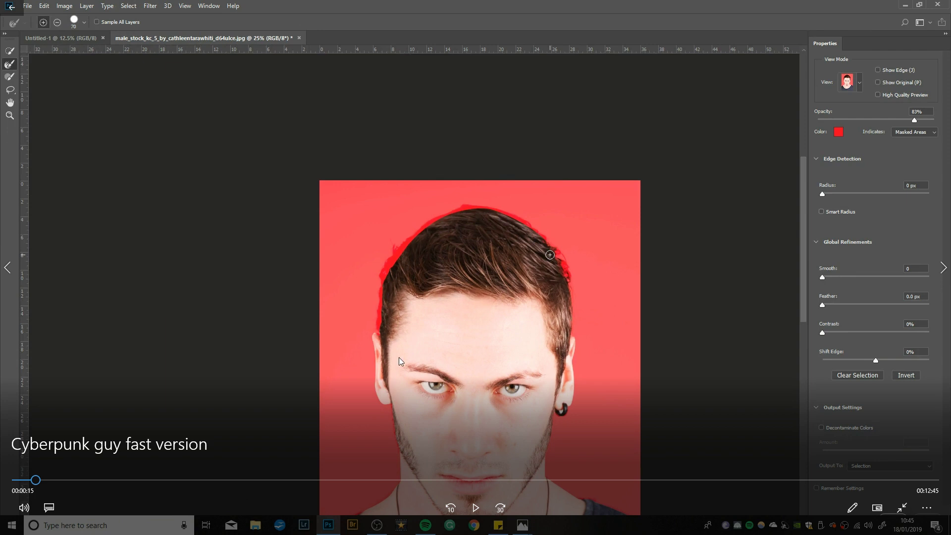
pyautogui.click(476, 504)
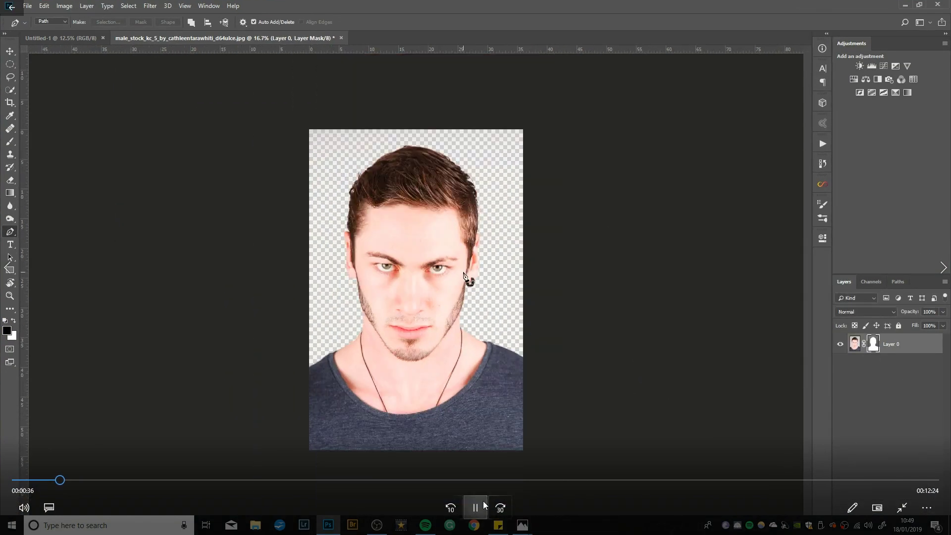
# - Pause the tutorial on the layer-mask cut-out of the man, then resume playback
pyautogui.click(475, 507)
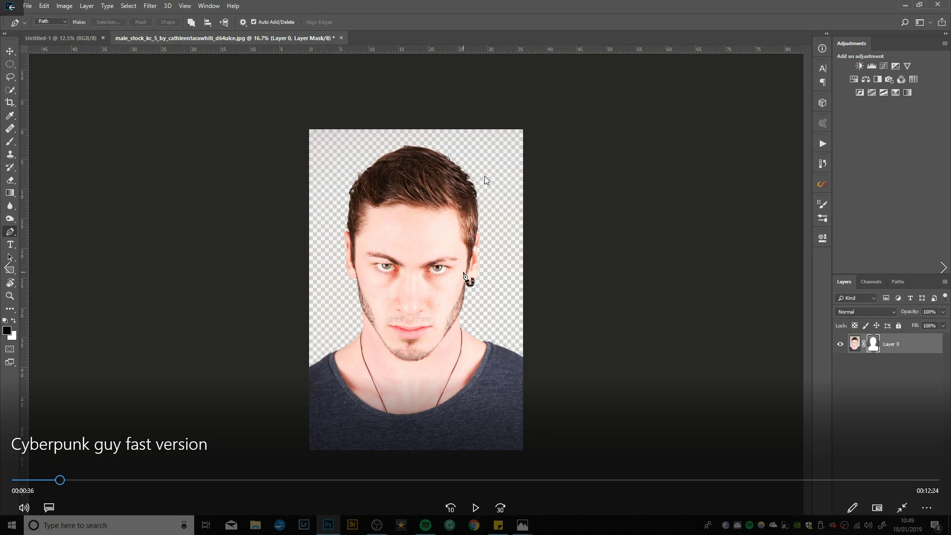
pyautogui.click(477, 508)
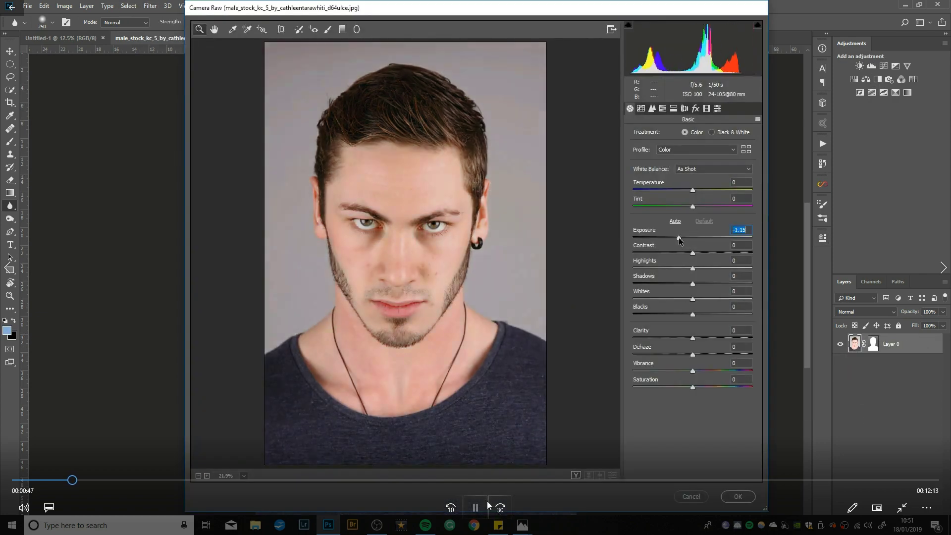
# - Briefly pause and resume the tutorial at the Camera Raw darkening step
pyautogui.click(476, 507)
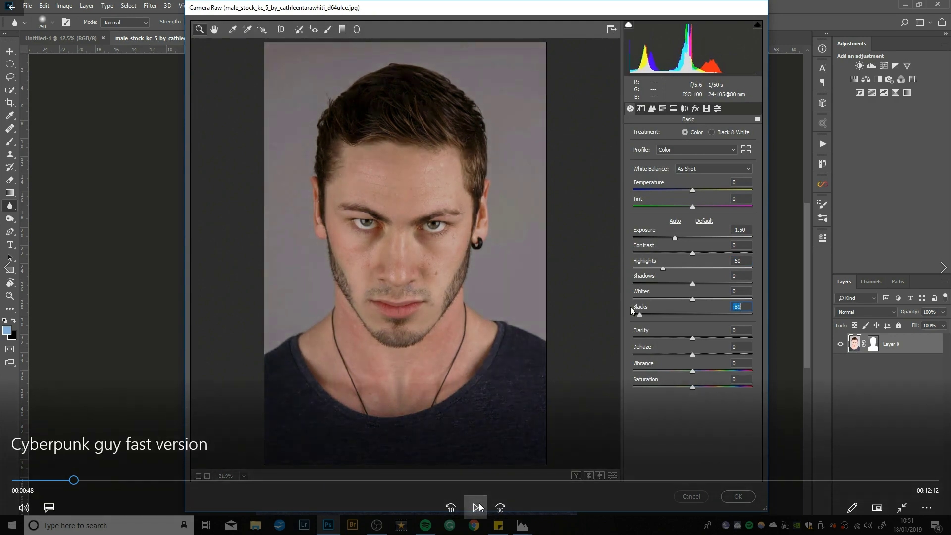
pyautogui.click(476, 507)
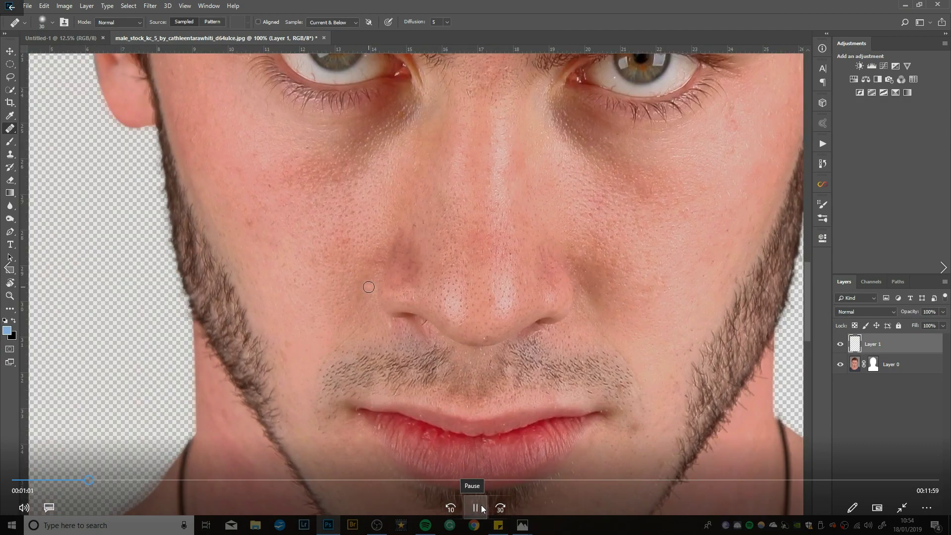
# - Pause the tutorial during the Spot Healing blemish cleanup on Layer 1, then resume it
pyautogui.click(475, 507)
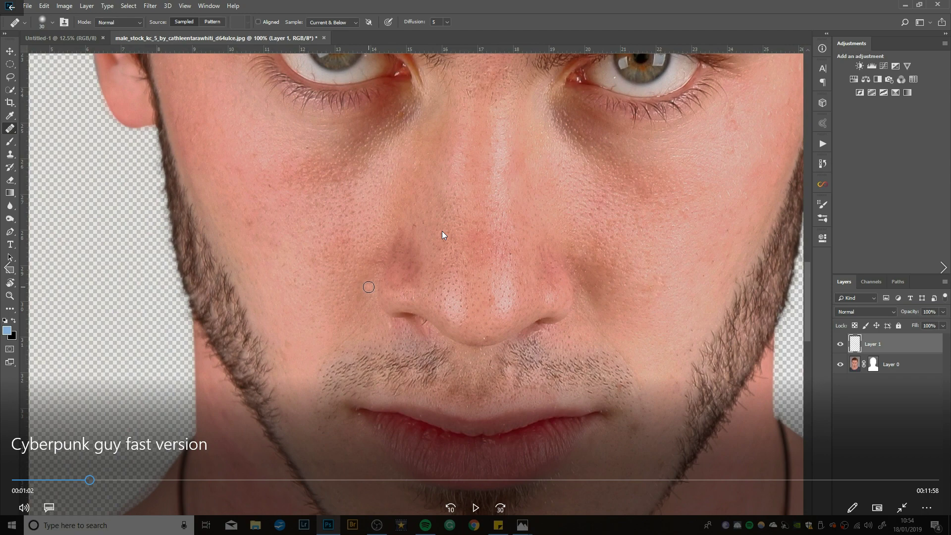
pyautogui.click(475, 509)
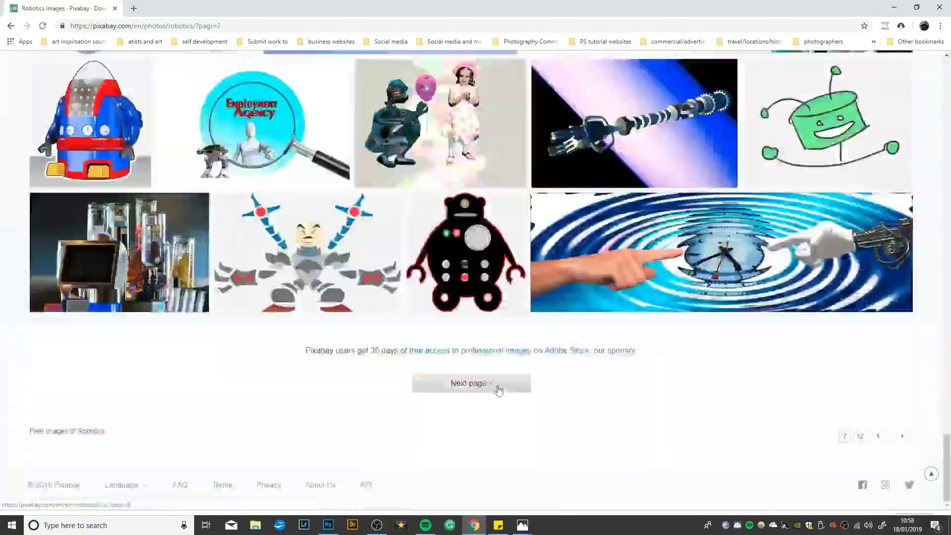
# - Move to the next page of Pixabay robot results and scroll through the images
pyautogui.click(497, 388)
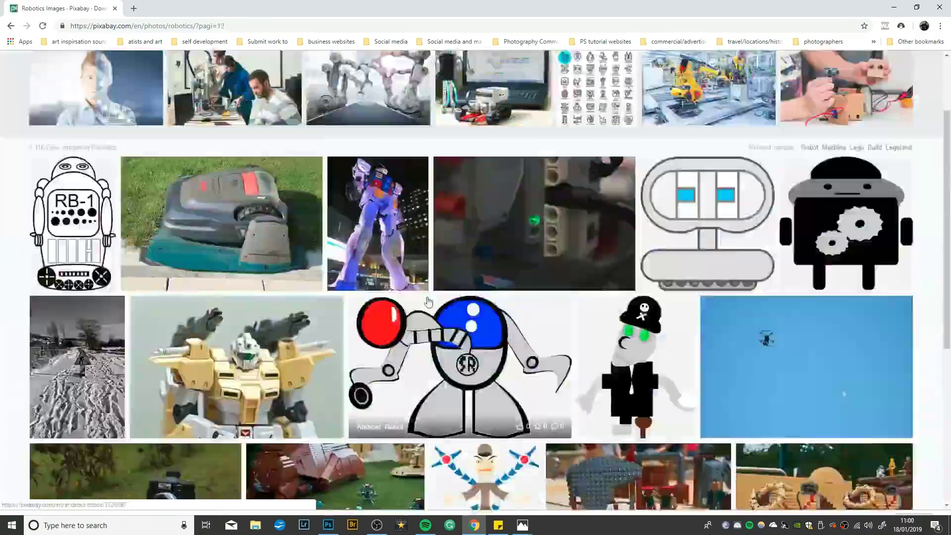
pyautogui.scroll(3, 428, 301)
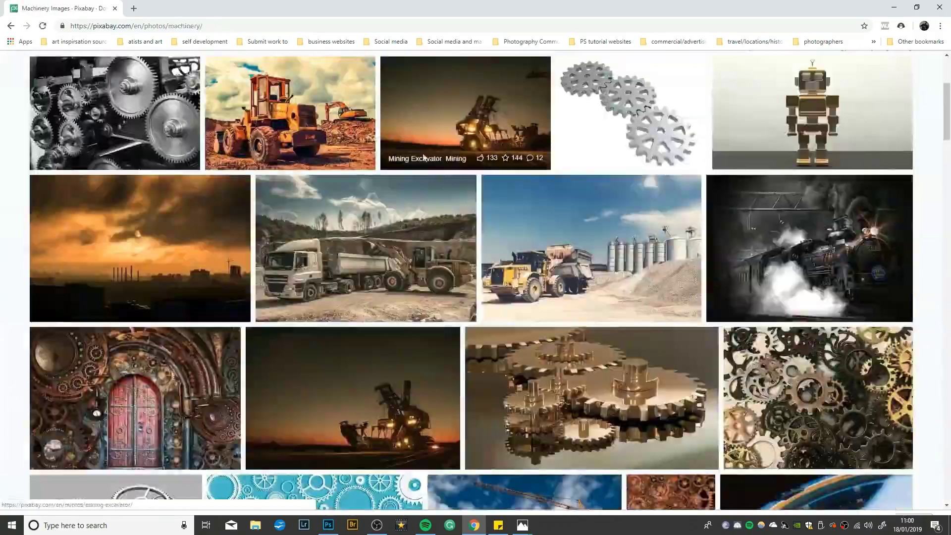
pyautogui.scroll(-15, 198, 105)
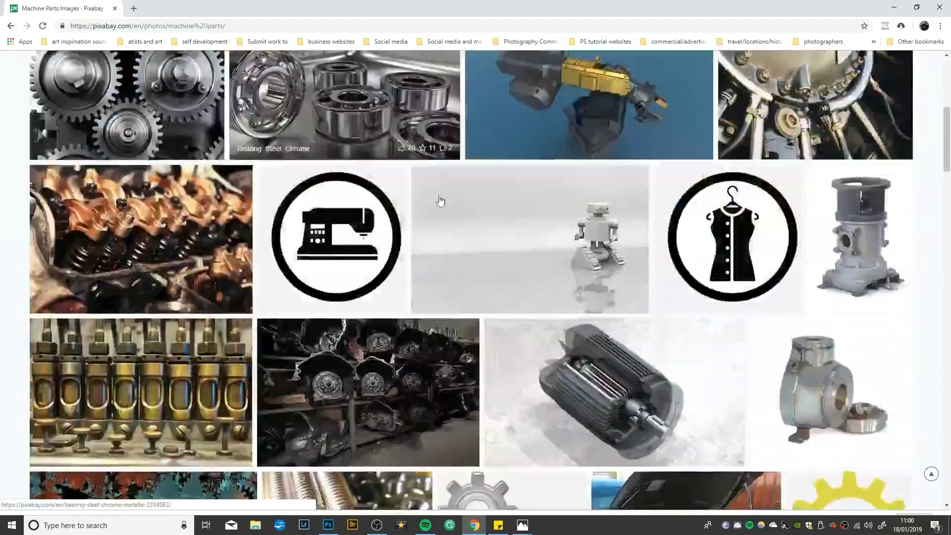
pyautogui.scroll(-10, 99, 285)
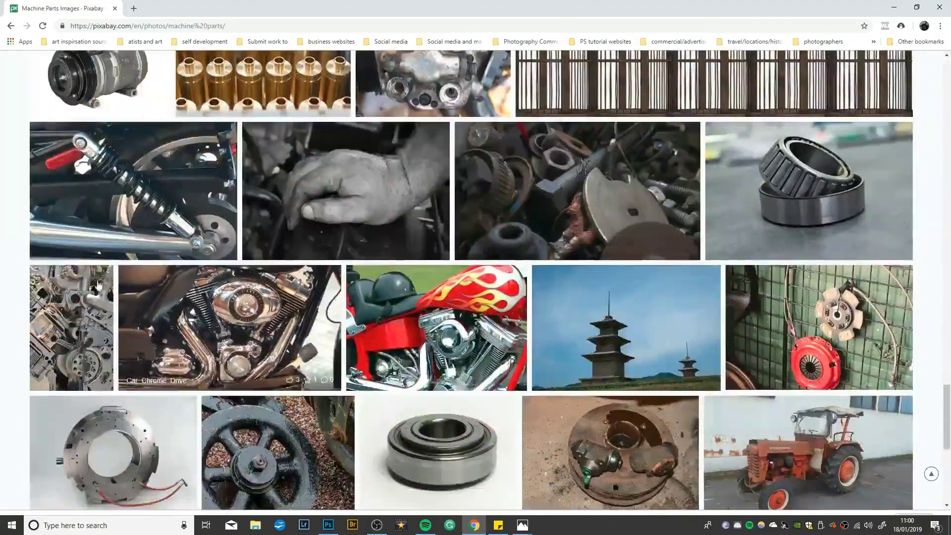
# - Start a new Pixabay image search beginning with 'co' and scroll through the results
pyautogui.click(98, 284)
pyautogui.write('co')
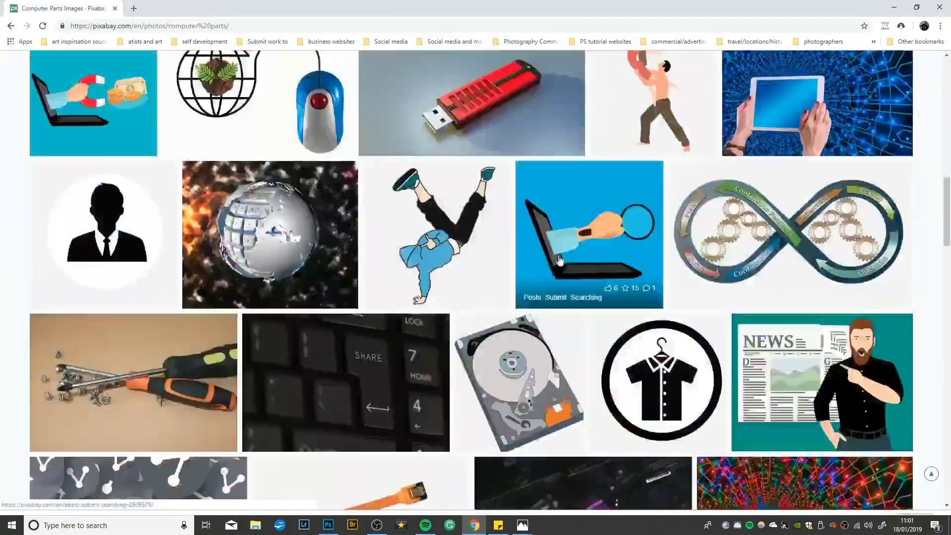
pyautogui.scroll(-10, 475, 278)
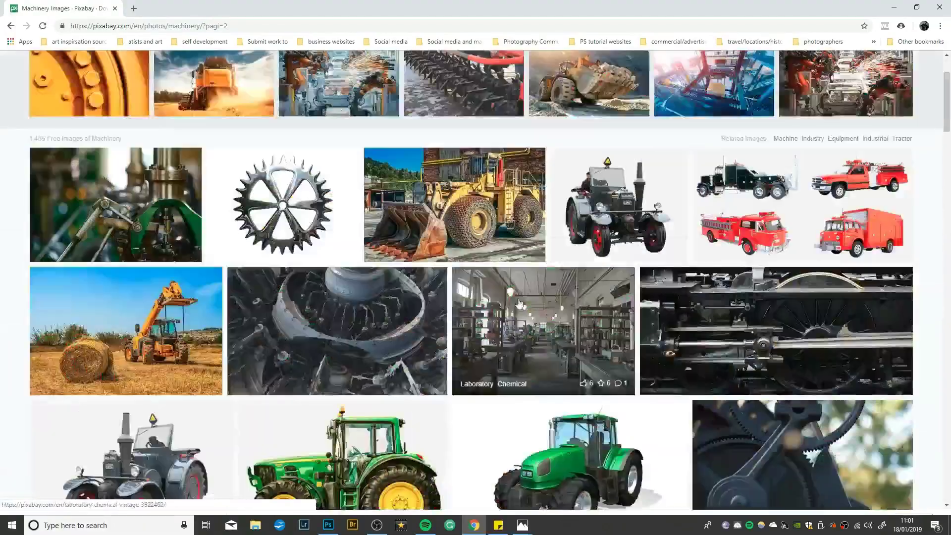
pyautogui.scroll(-10, 556, 281)
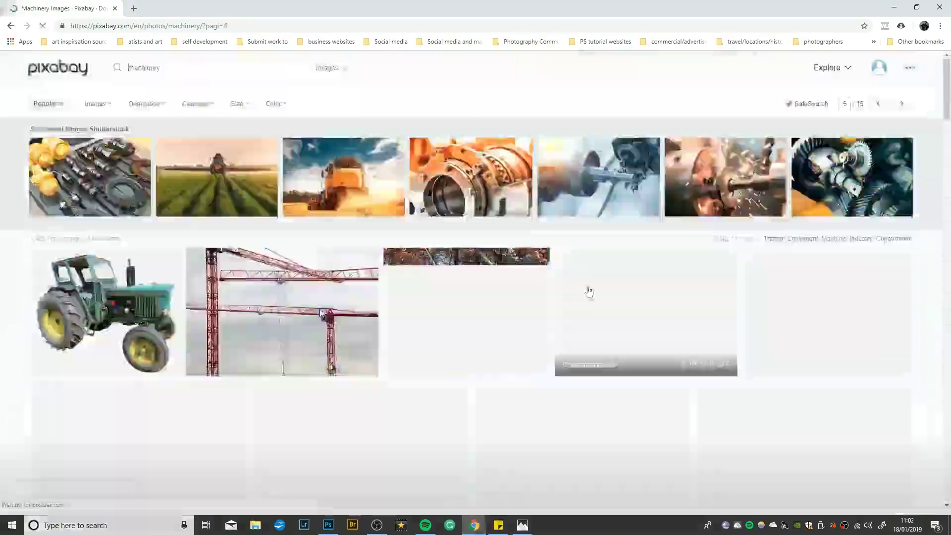
# - Search for 'deviant art' in a new browser tab
pyautogui.hotkey('ctrl', 't')
pyautogui.write('deviant art')
pyautogui.press('Return')
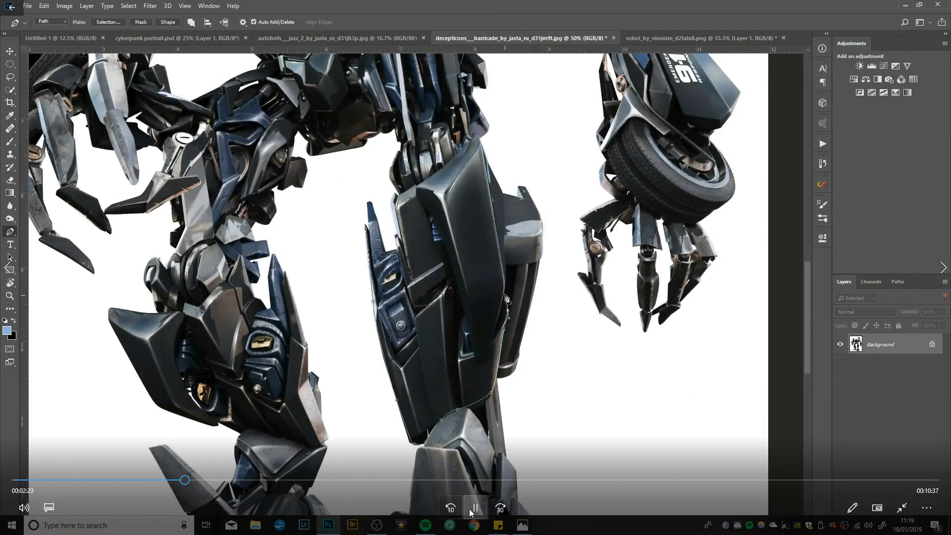
# - Pause and resume the tutorial twice while it cuts robot plates for the cheek and chin implants
pyautogui.click(474, 508)
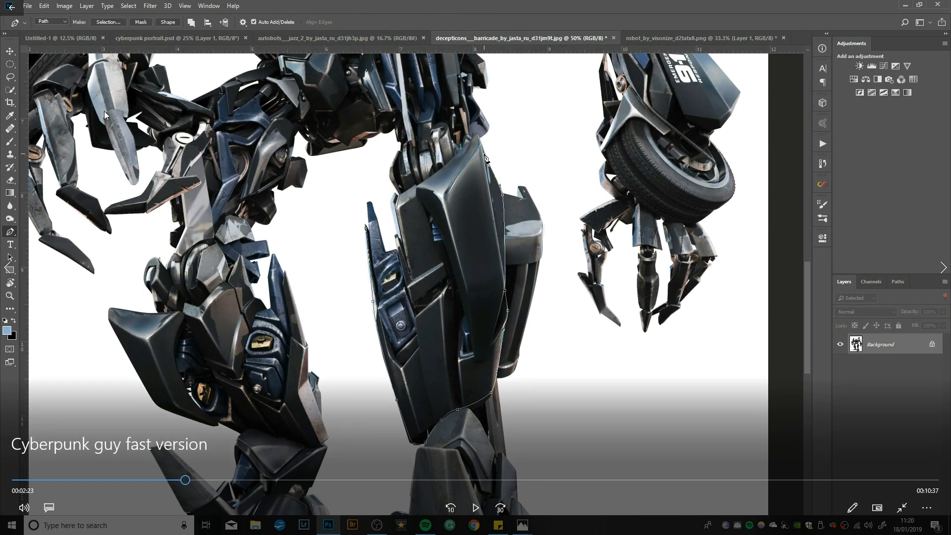
pyautogui.click(473, 508)
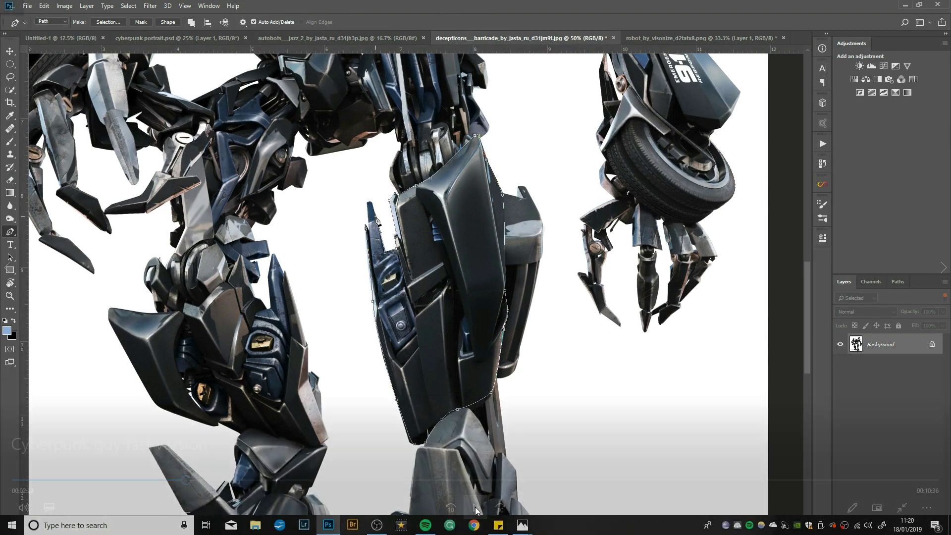
pyautogui.click(393, 355)
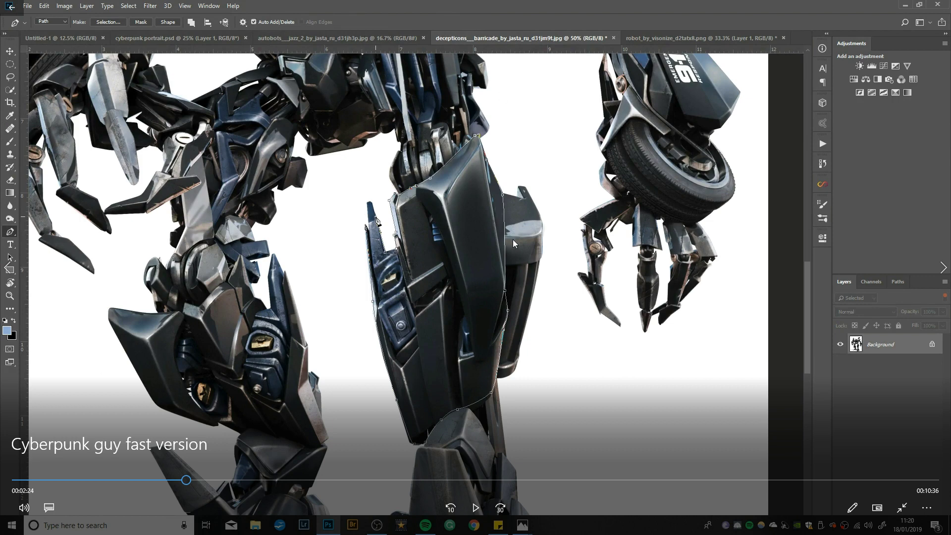
pyautogui.click(476, 507)
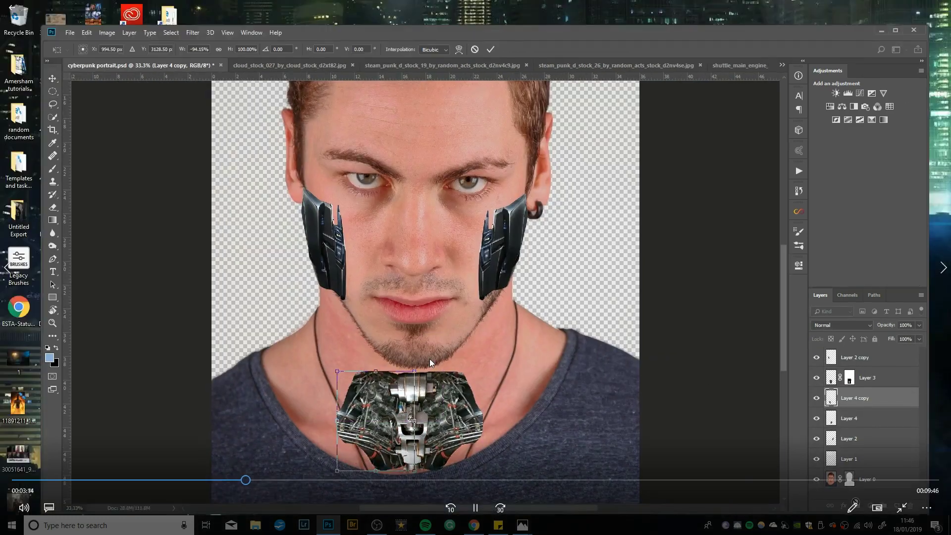
# - Pause the tutorial on the neck-tech warping and masking, then resume it
pyautogui.click(479, 507)
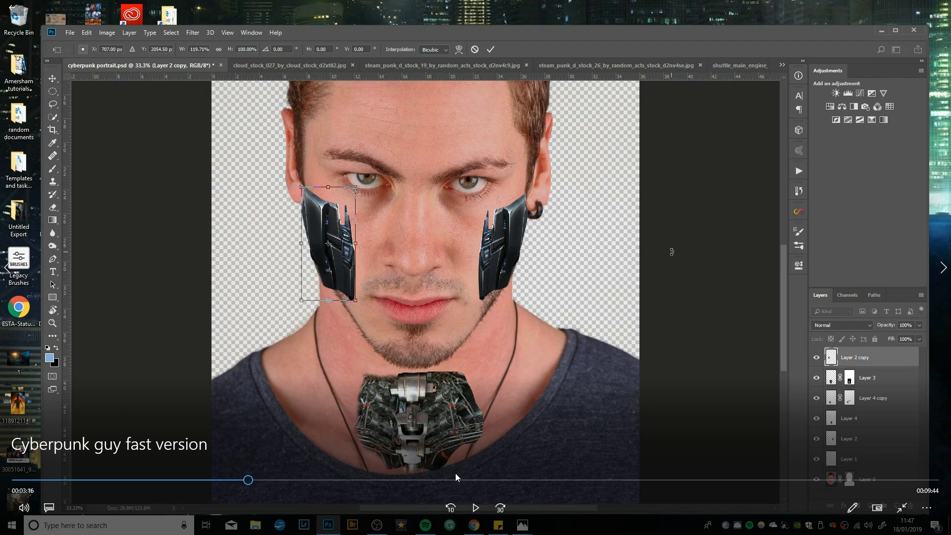
pyautogui.click(476, 507)
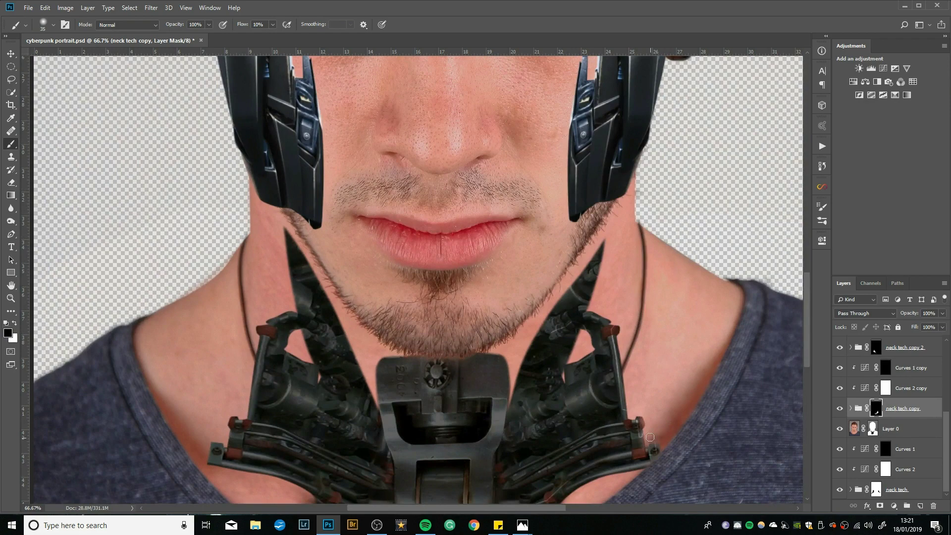
# - Follow the tutorial to the Soft Light leather texture with its Black & White adjustment
pyautogui.moveTo(514, 415)
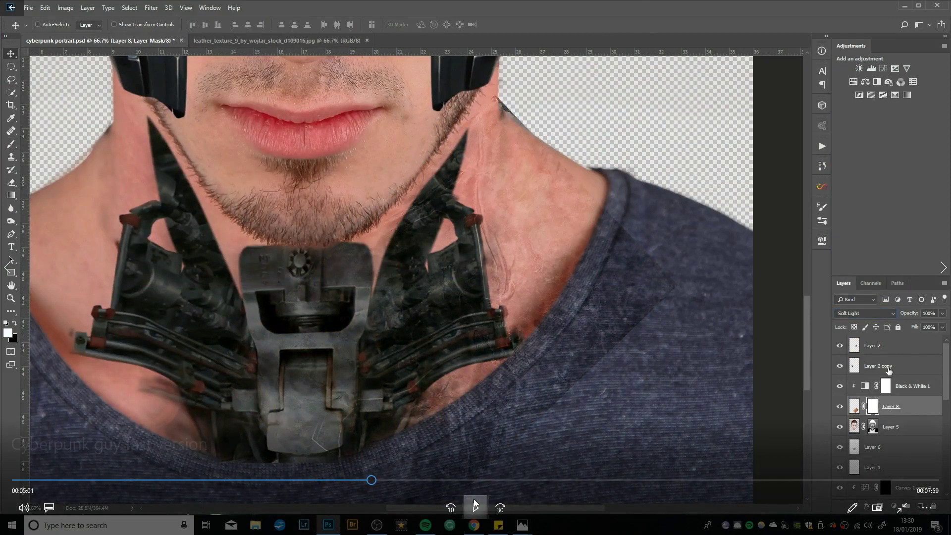
# - Pause and resume the tutorial three times through the neck texture and full-face grunge texture steps
pyautogui.click(474, 504)
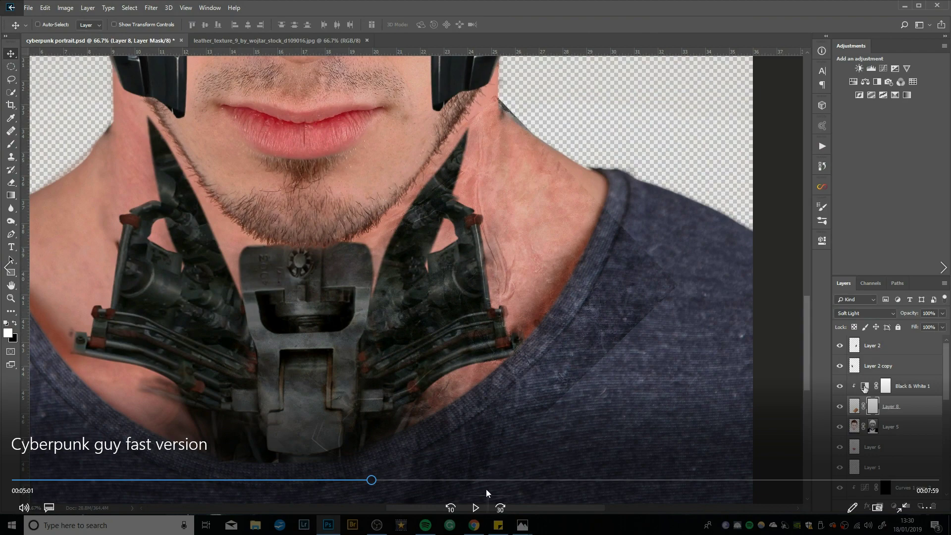
pyautogui.click(477, 507)
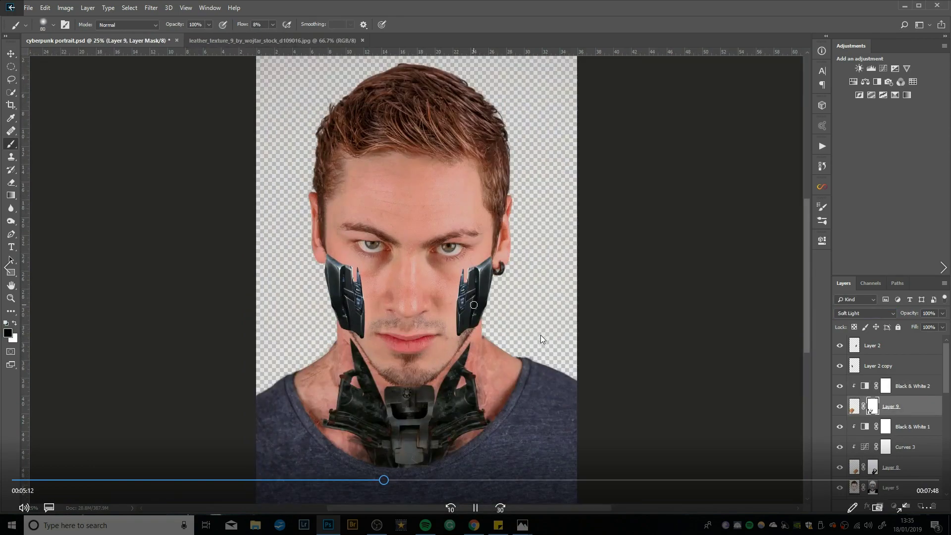
pyautogui.click(475, 505)
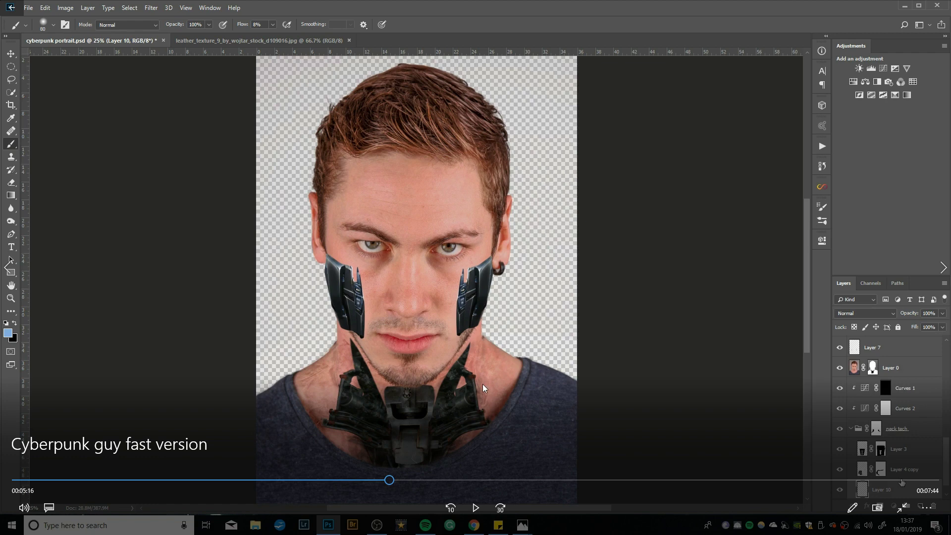
pyautogui.click(475, 507)
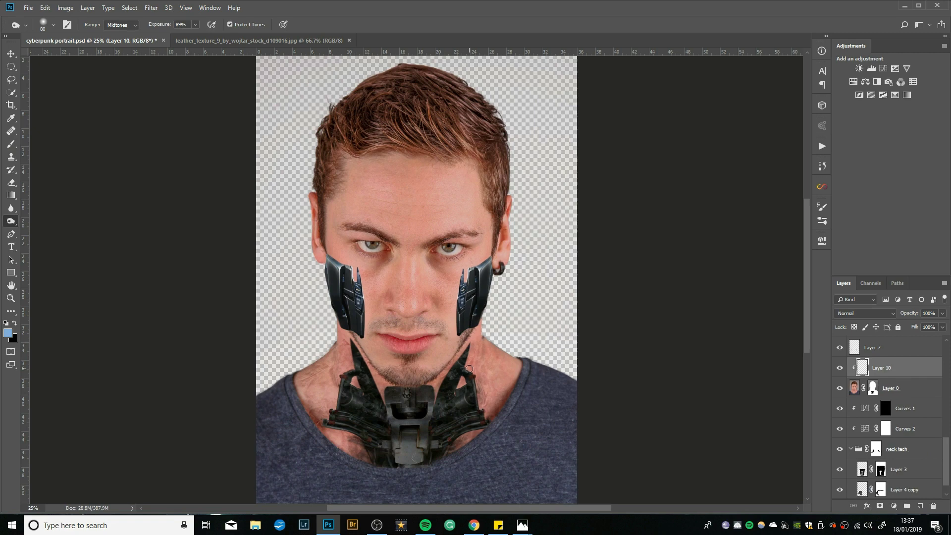
pyautogui.moveTo(478, 507)
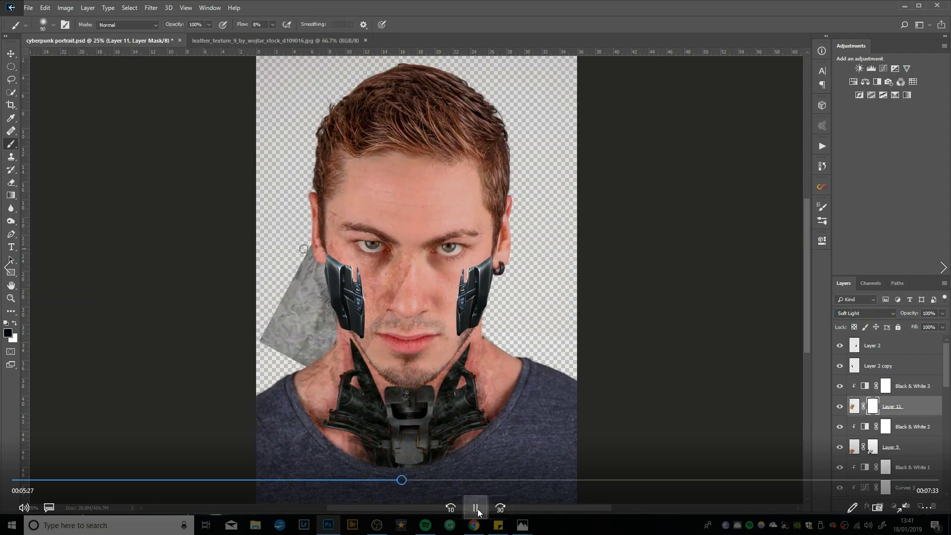
pyautogui.click(475, 507)
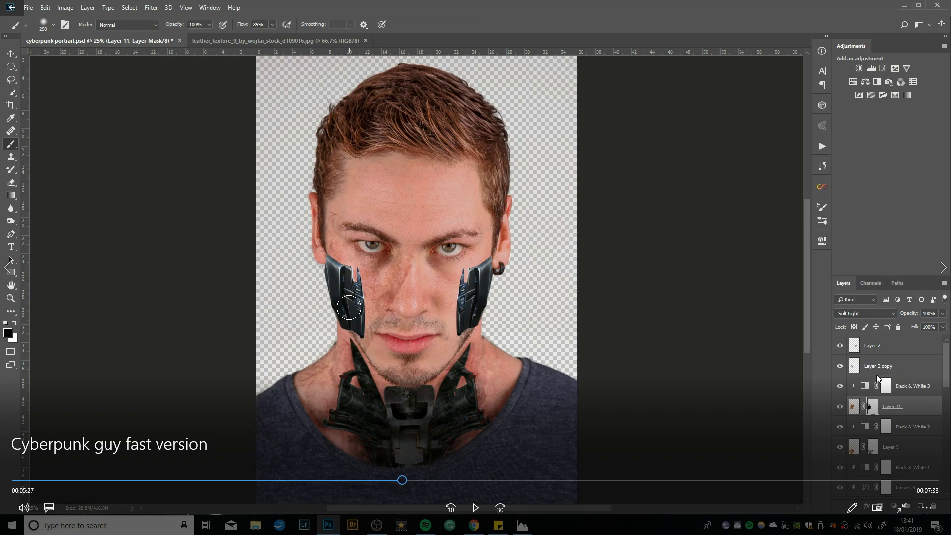
pyautogui.click(476, 508)
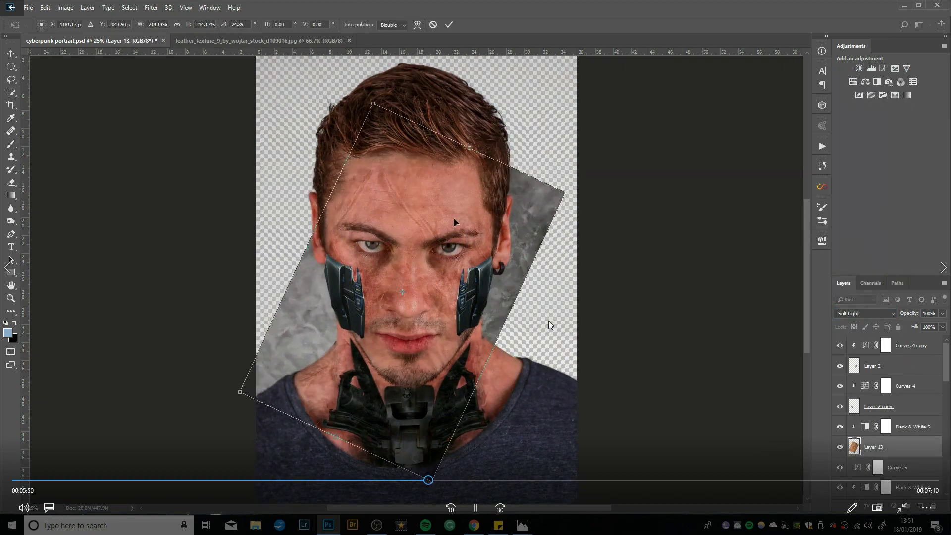
# - Pause the tutorial once the large texture is placed, then resume playback
pyautogui.click(475, 508)
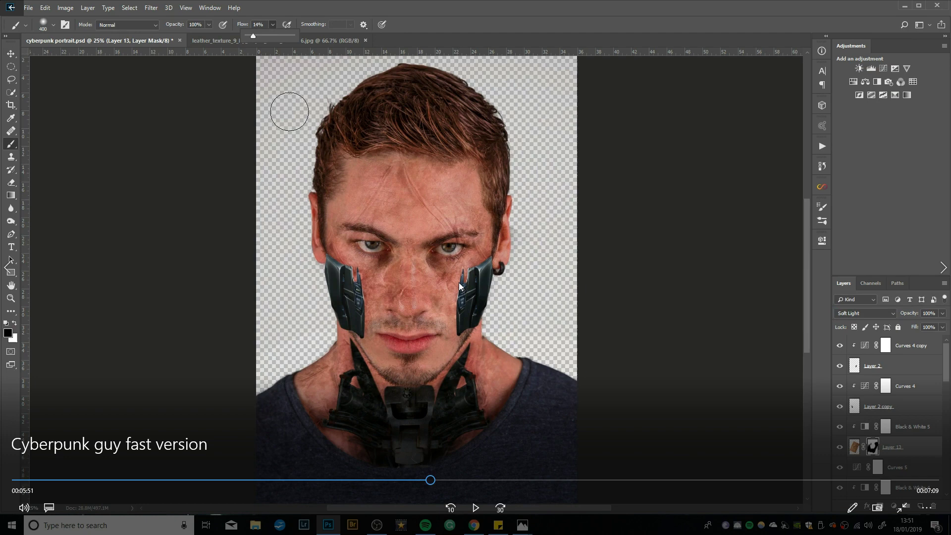
pyautogui.click(474, 507)
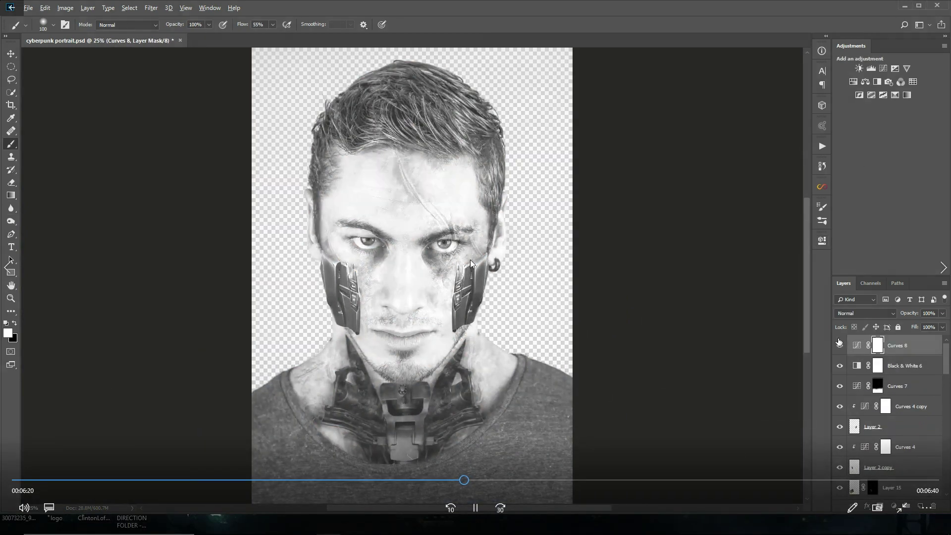
# - Pause at the grey hair step, rewind the tutorial to the textured neck, and resume
pyautogui.click(476, 509)
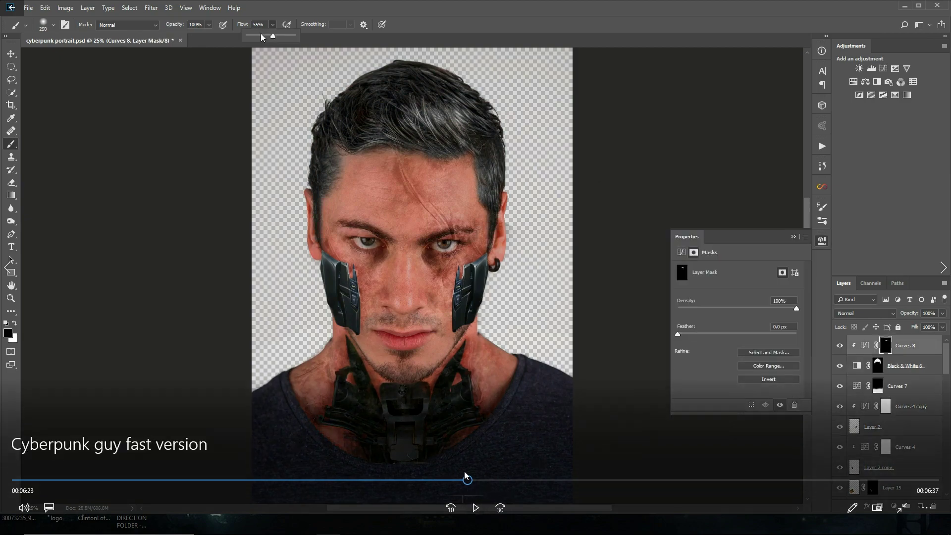
pyautogui.moveTo(467, 481); pyautogui.dragTo(450, 480)
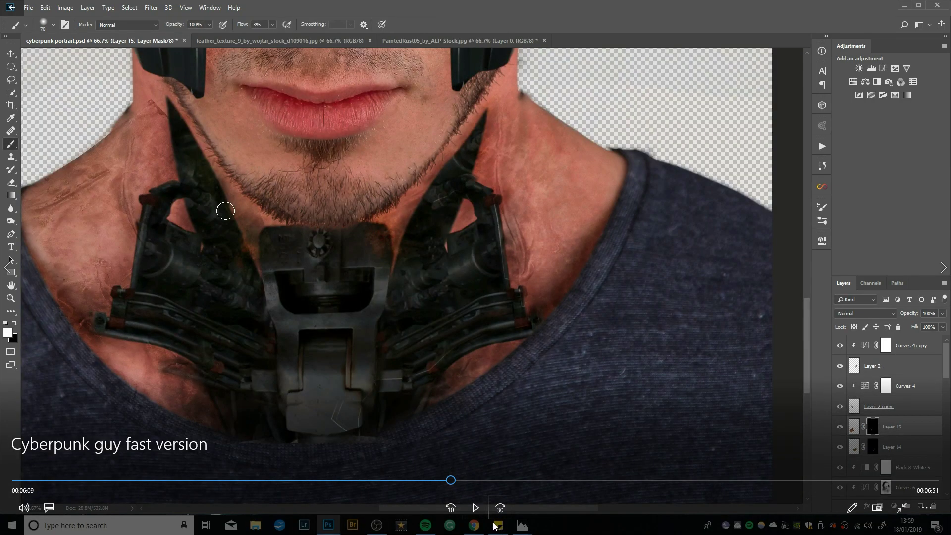
pyautogui.click(482, 512)
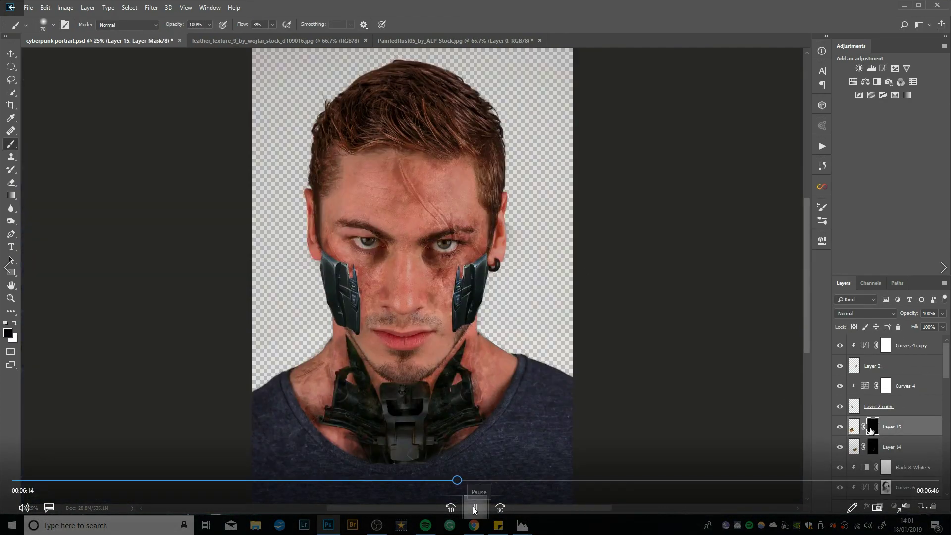
# - Pause and resume the tutorial at the full face and black-and-white Curves steps
pyautogui.click(473, 507)
pyautogui.click(473, 507)
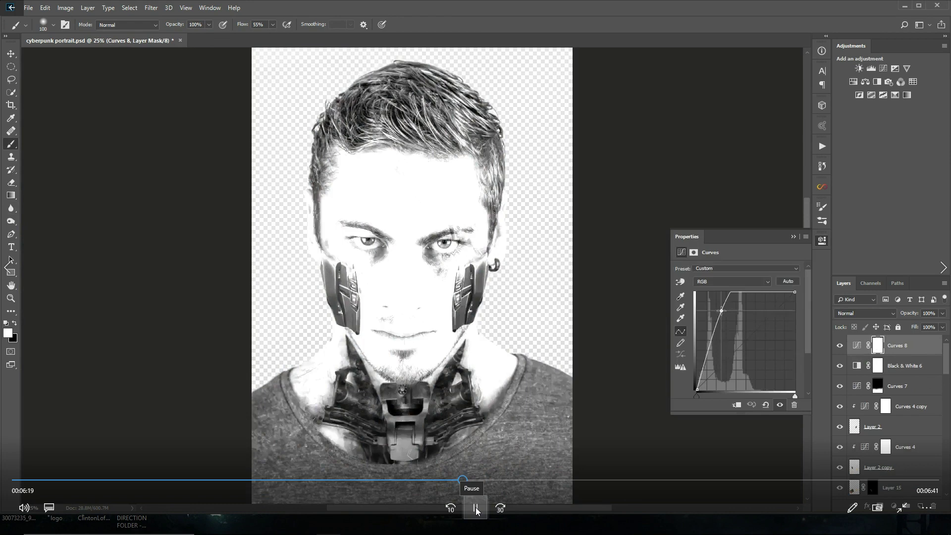
pyautogui.click(474, 508)
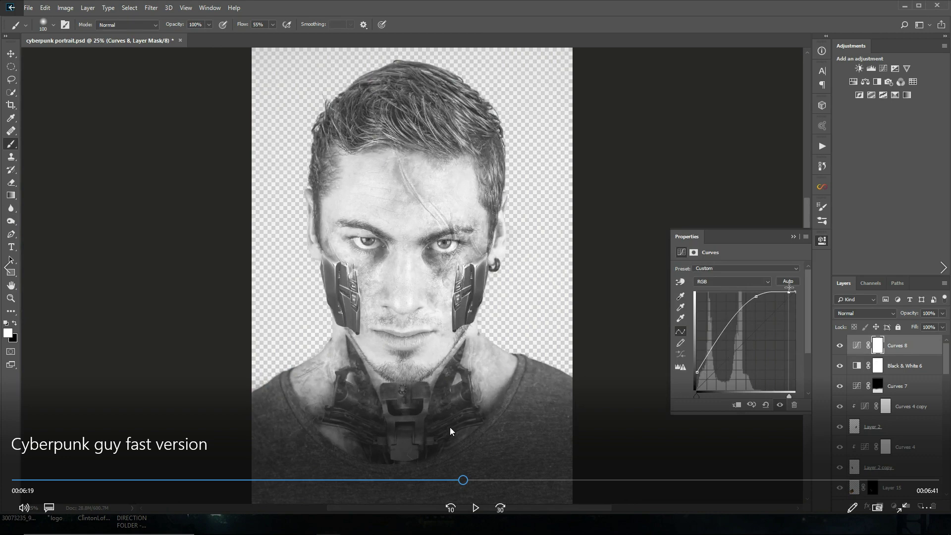
pyautogui.click(474, 509)
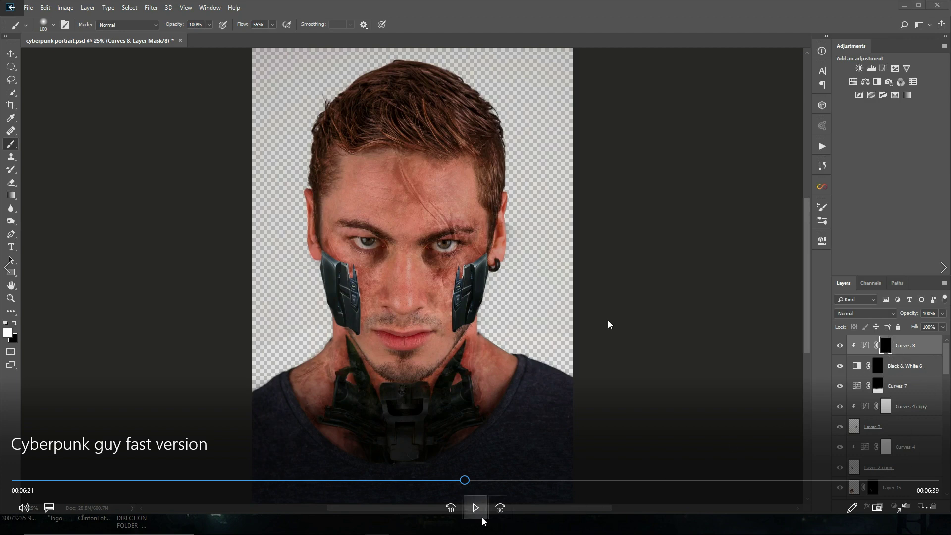
pyautogui.click(477, 510)
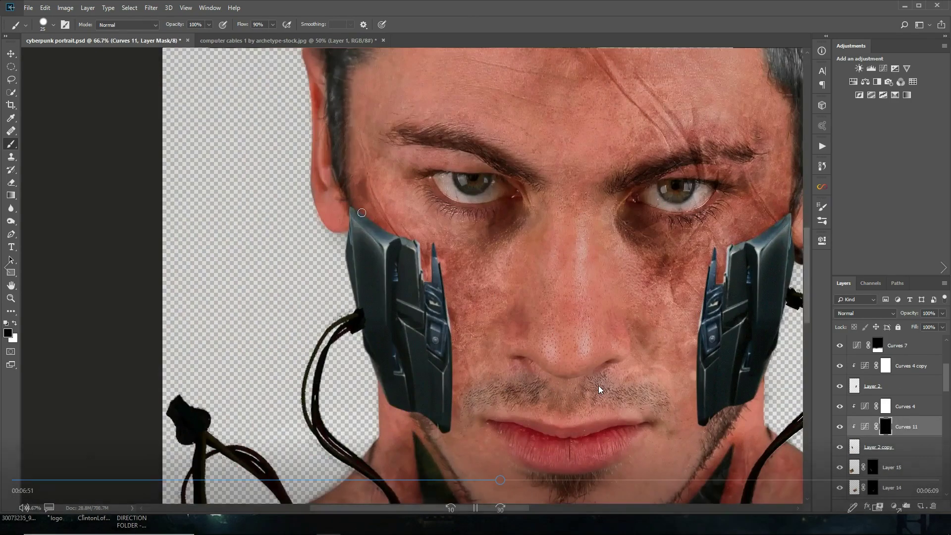
# - Watch the tutorial run cables down the neck and turn the eyes red
pyautogui.moveTo(339, 366)
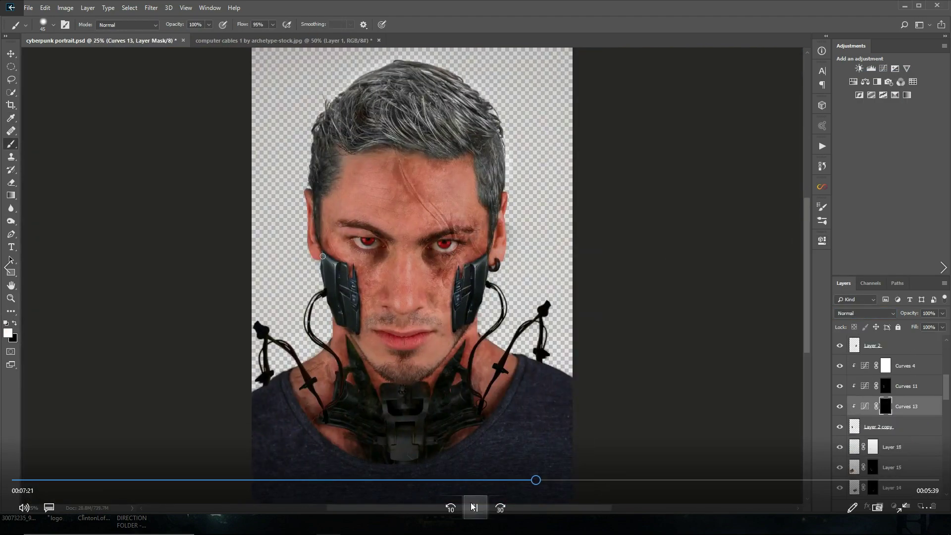
# - Pause on the cables and red eyes, then rewind from the Curves step to 06:59 and resume
pyautogui.click(474, 506)
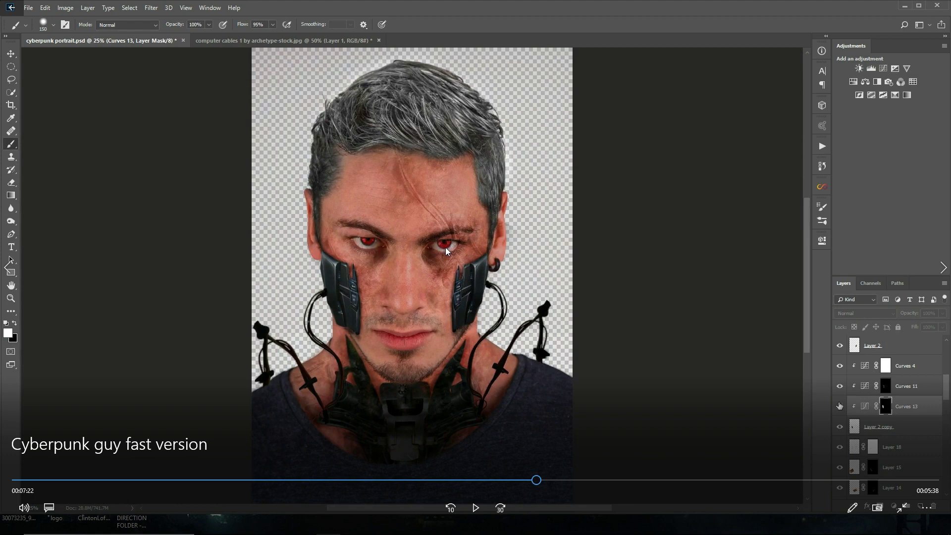
pyautogui.click(474, 507)
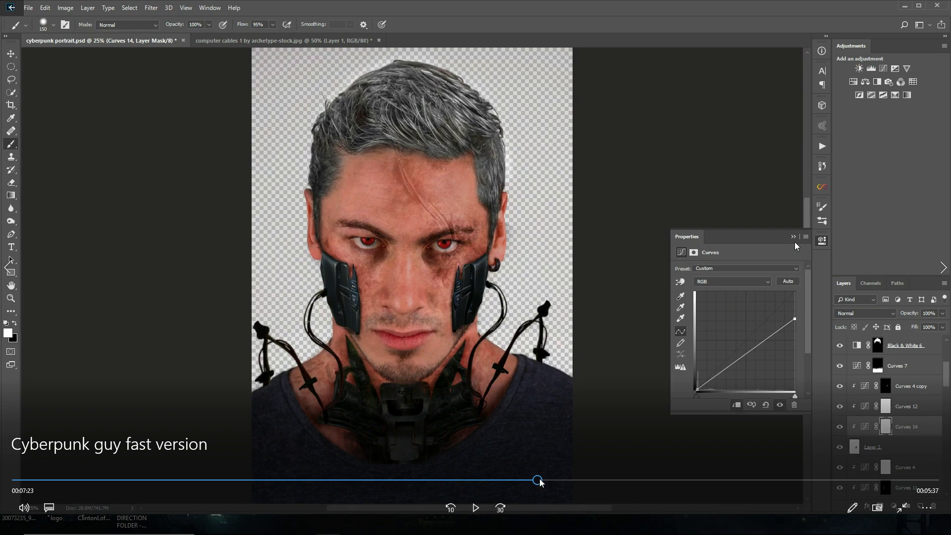
pyautogui.moveTo(522, 486); pyautogui.dragTo(504, 488)
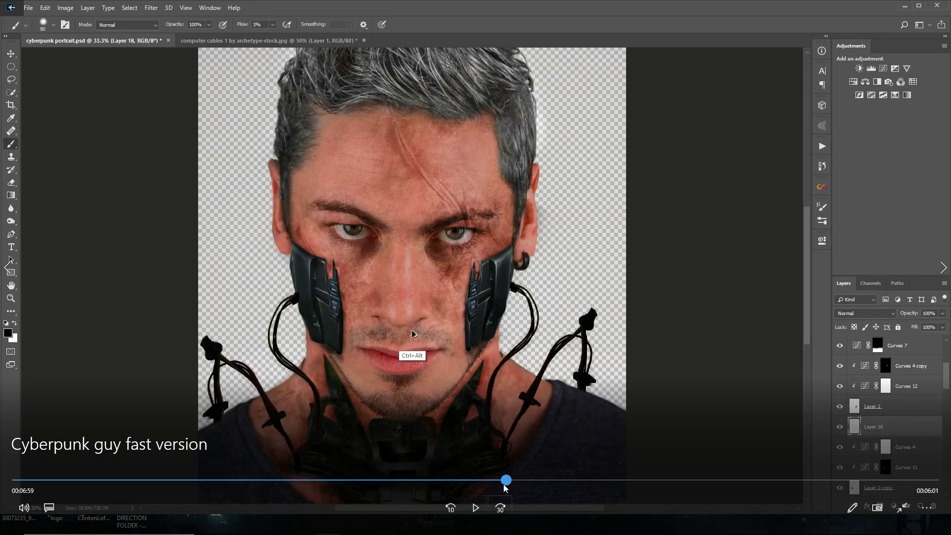
pyautogui.click(475, 507)
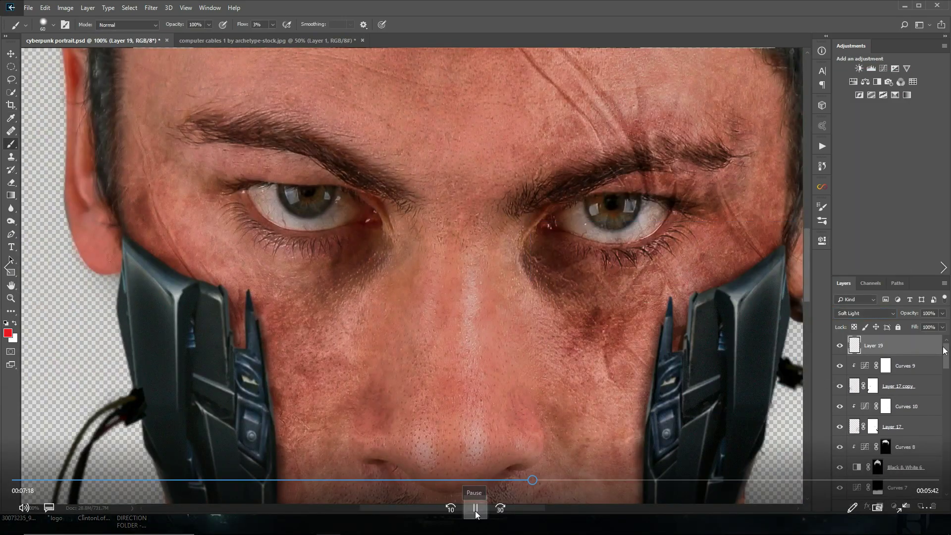
# - Pause the tutorial on the eye close-up, then resume playback
pyautogui.click(474, 510)
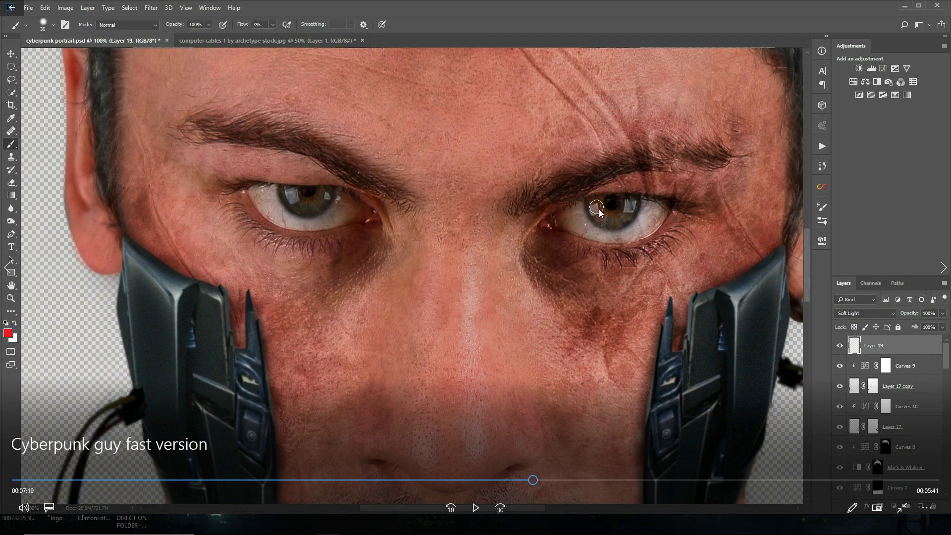
pyautogui.click(474, 508)
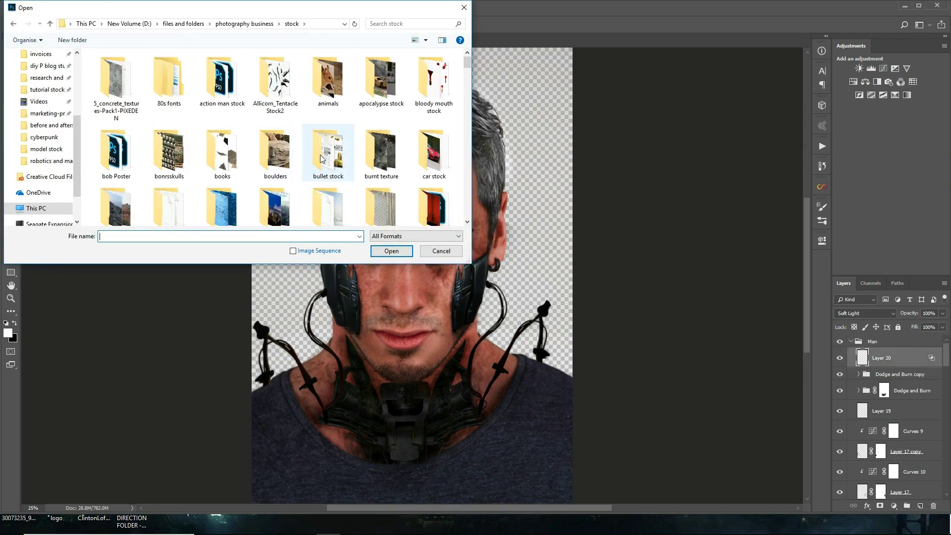
# - Browse the disco and neon signs stock folders, closing the browser without opening anything
pyautogui.moveTo(553, 305)
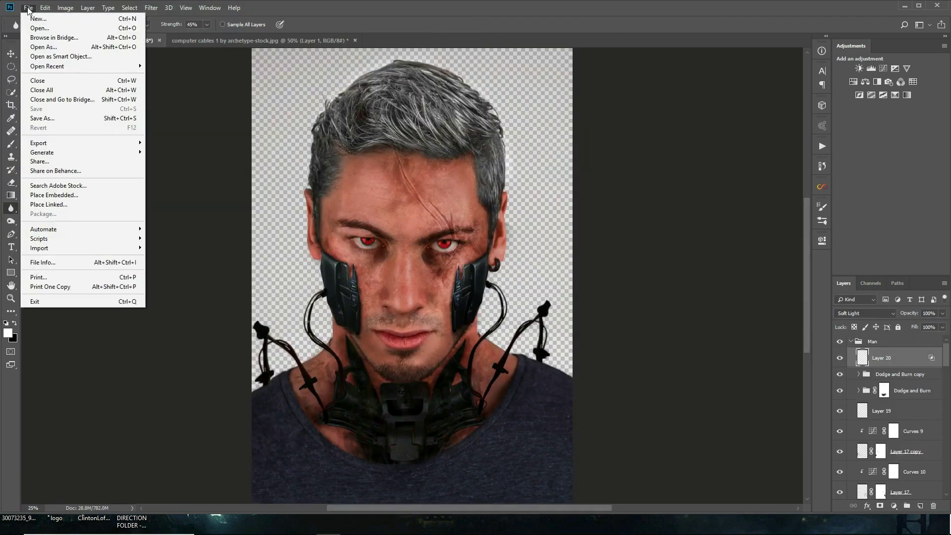
pyautogui.scroll(-2, 292, 130)
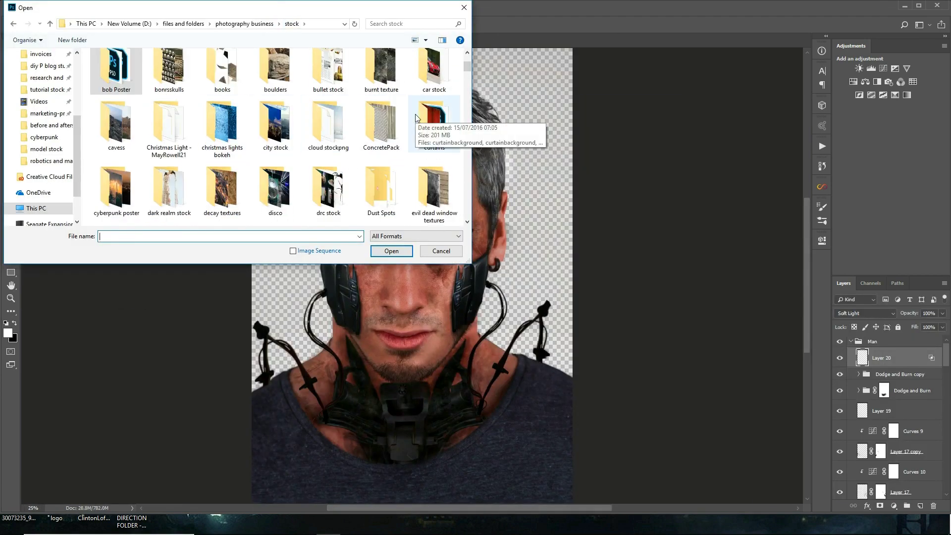
pyautogui.scroll(-3, 419, 113)
pyautogui.doubleClick(273, 144)
pyautogui.click(400, 91)
pyautogui.click(13, 24)
pyautogui.scroll(-5, 358, 128)
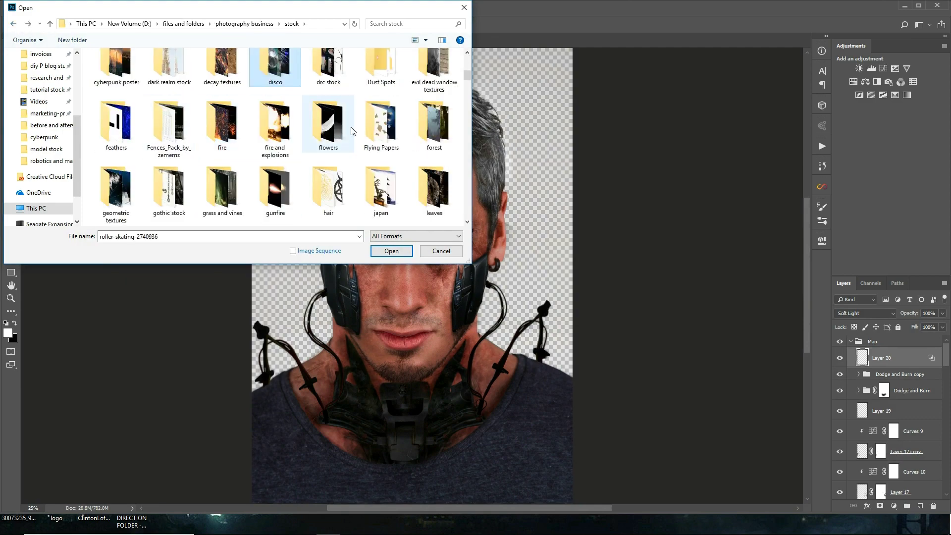
pyautogui.scroll(10, 367, 144)
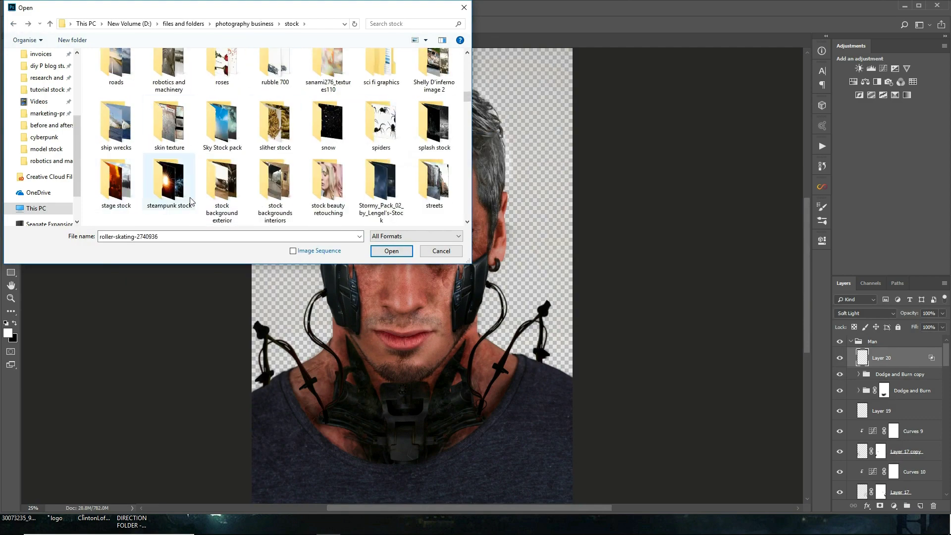
pyautogui.scroll(-2, 381, 168)
pyautogui.doubleClick(276, 198)
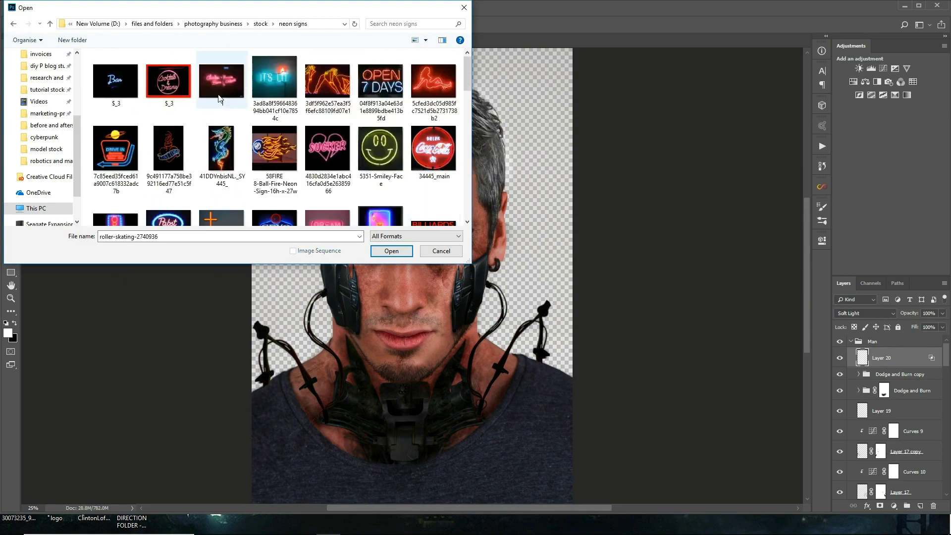
pyautogui.click(442, 251)
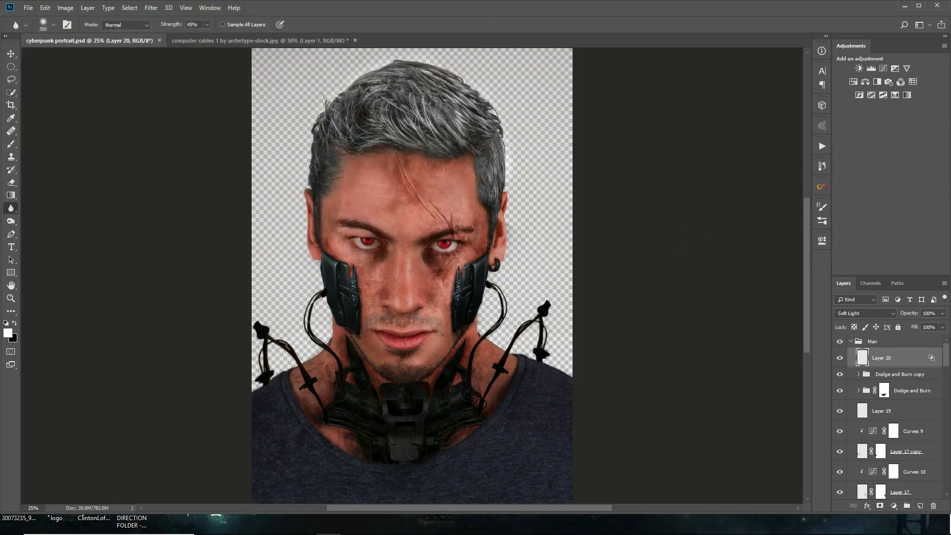
# - Open the neon night street photo, duplicate it and apply a 33.2 Gaussian Blur
pyautogui.hotkey('ctrl', 'o')
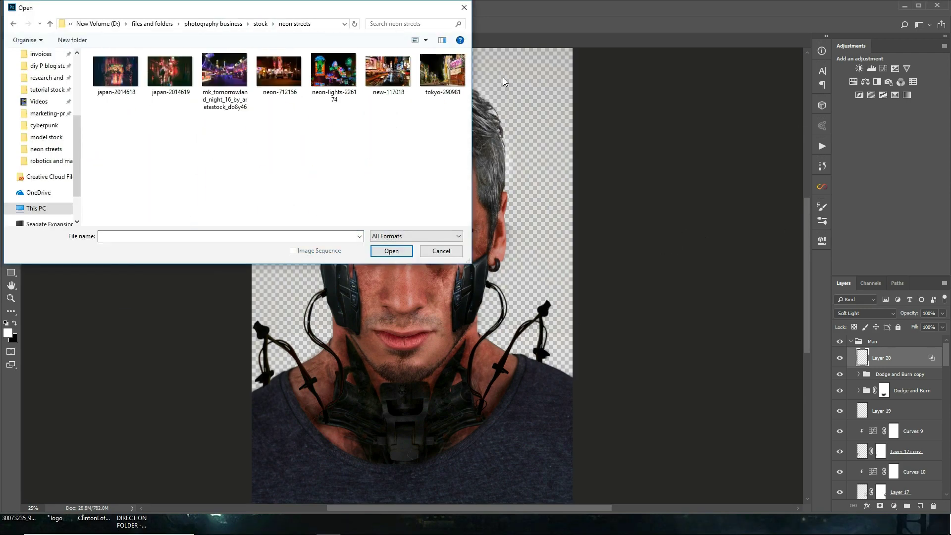
pyautogui.click(398, 252)
pyautogui.hotkey('ctrl', 'j')
pyautogui.click(151, 7)
pyautogui.click(307, 164)
pyautogui.moveTo(727, 307); pyautogui.dragTo(775, 310)
pyautogui.press('Return')
# - Paste the blurred street photo into the portrait and enlarge it to cover the canvas
pyautogui.hotkey('ctrl', 'Tab')
pyautogui.hotkey('ctrl', 'v')
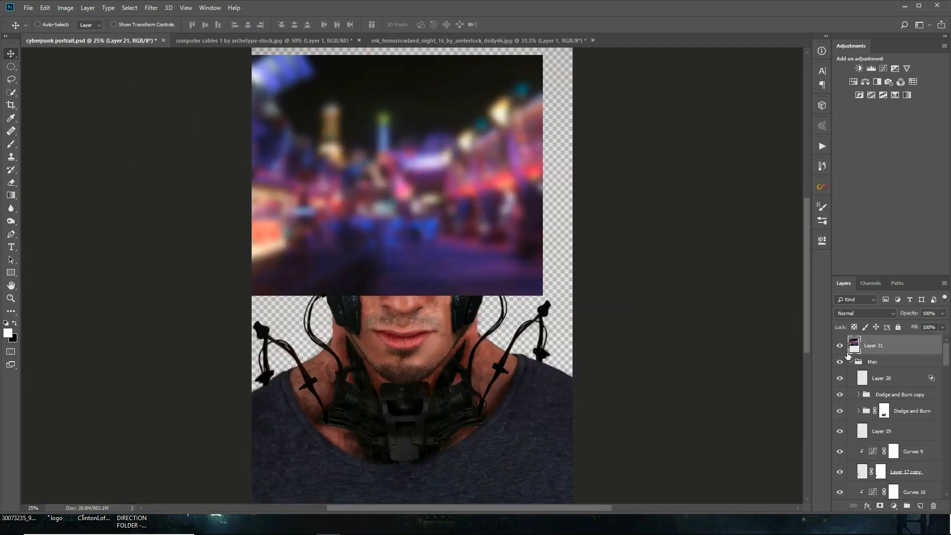
pyautogui.hotkey('ctrl', 't')
pyautogui.hotkey('ctrl', '-')
pyautogui.hotkey('ctrl', '-')
pyautogui.moveTo(477, 275); pyautogui.dragTo(706, 456)
pyautogui.press('Return')
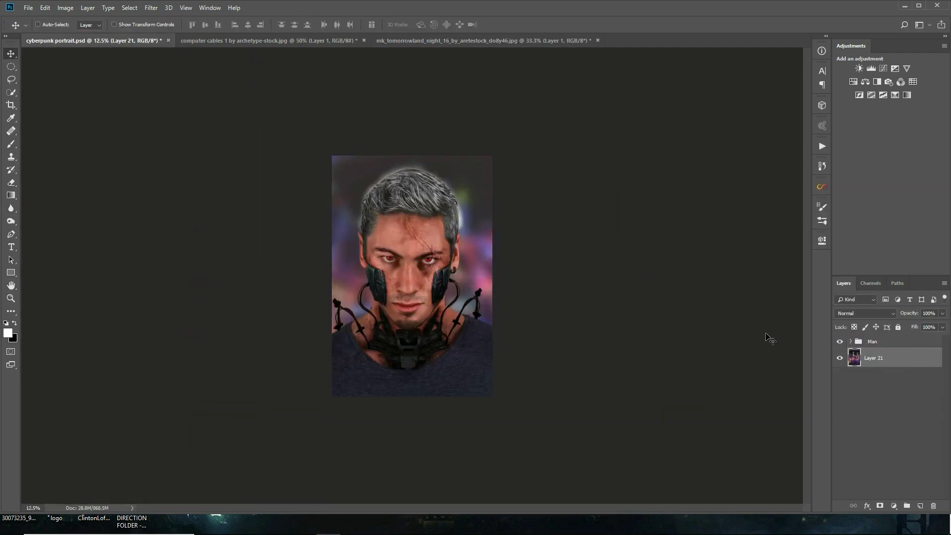
# - Clip a Curves adjustment to the blurred background and reposition it on the canvas
pyautogui.keyDown('alt'); pyautogui.click(860, 365); pyautogui.keyUp('alt')
pyautogui.click(873, 378)
pyautogui.moveTo(386, 188); pyautogui.dragTo(601, 336)
pyautogui.hotkey('ctrl', '+')
# - Add a mask to the Man group and set up a larger brush with adjusted flow
pyautogui.click(871, 342)
pyautogui.click(879, 506)
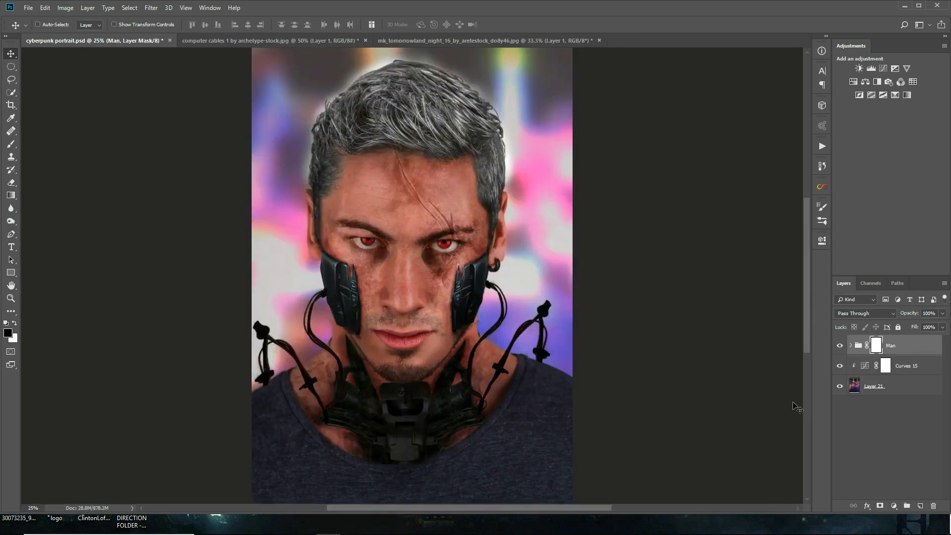
pyautogui.press('b')
pyautogui.press(']')
pyautogui.press(']')
pyautogui.press(']')
pyautogui.press(']')
pyautogui.click(272, 24)
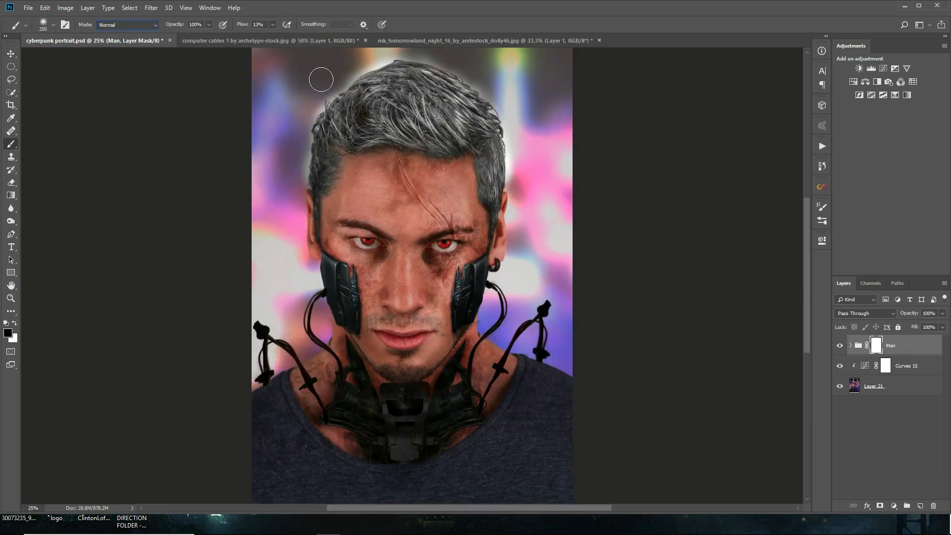
# - Add a Curves adjustment inside the Man group that darkens the man's highlights
pyautogui.click(851, 345)
pyautogui.keyDown('alt'); pyautogui.click(883, 68); pyautogui.keyUp('alt')
pyautogui.moveTo(794, 292); pyautogui.dragTo(804, 320)
# - Paint with a larger black brush on Layer 5's and Black & White 6's masks
pyautogui.click(880, 428)
pyautogui.press(']')
pyautogui.press(']')
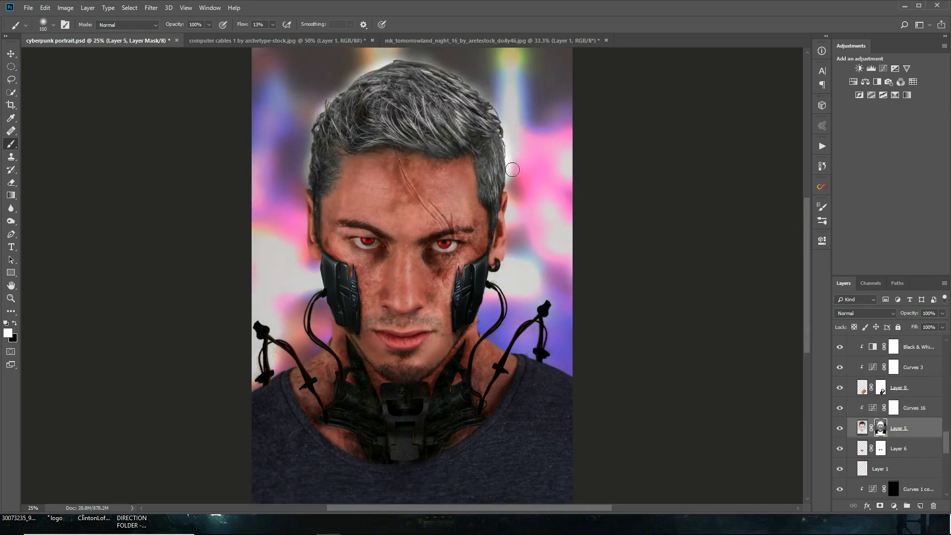
pyautogui.press('x')
pyautogui.hotkey('alt', ']')
pyautogui.hotkey('alt', ']')
pyautogui.hotkey('alt', ']')
pyautogui.hotkey('alt', ']')
pyautogui.hotkey('alt', ']')
pyautogui.hotkey('alt', ']')
pyautogui.hotkey('alt', ']')
pyautogui.hotkey('alt', ']')
pyautogui.hotkey('alt', ']')
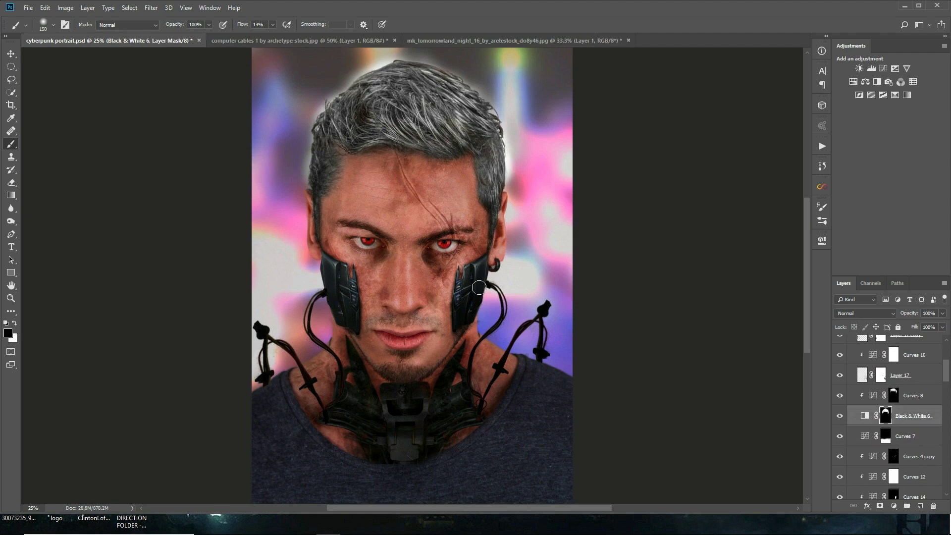
pyautogui.hotkey('shift', 'alt', 'n')
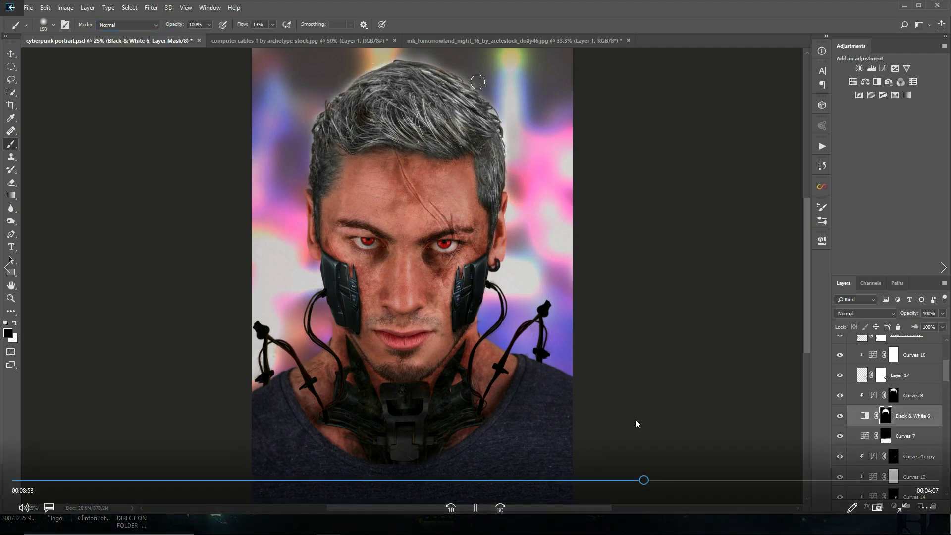
pyautogui.hotkey('alt', ']')
pyautogui.hotkey('alt', '[')
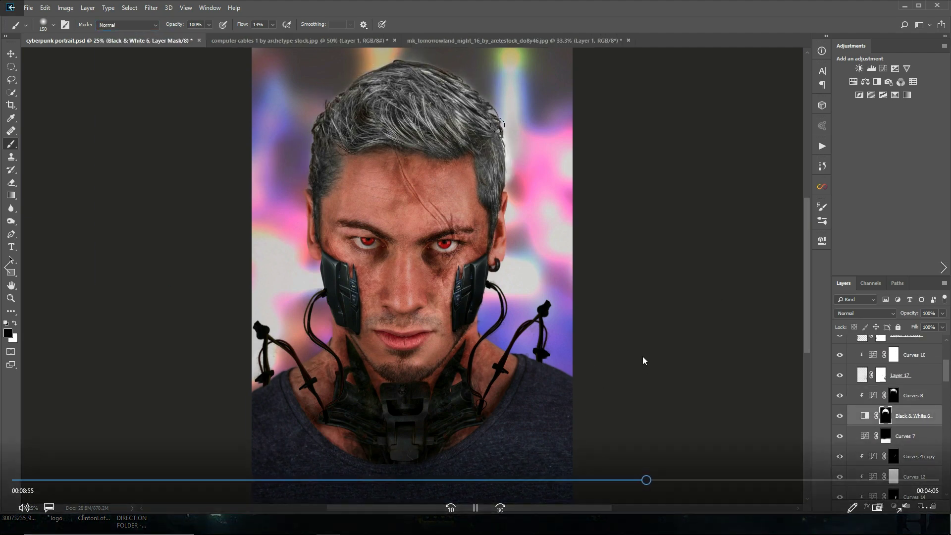
pyautogui.press('x')
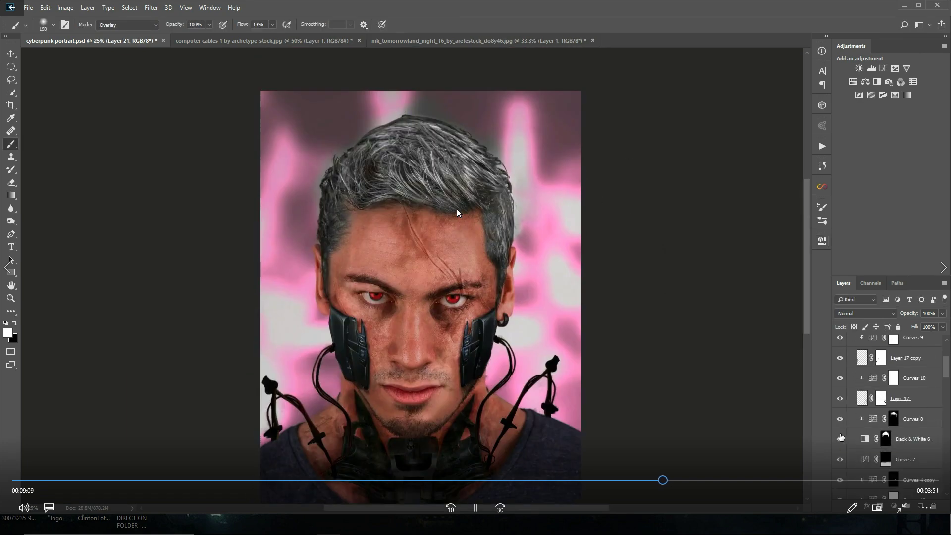
# - Pause the tutorial during the blue hair and blue-pink colour grade, then resume
pyautogui.click(484, 506)
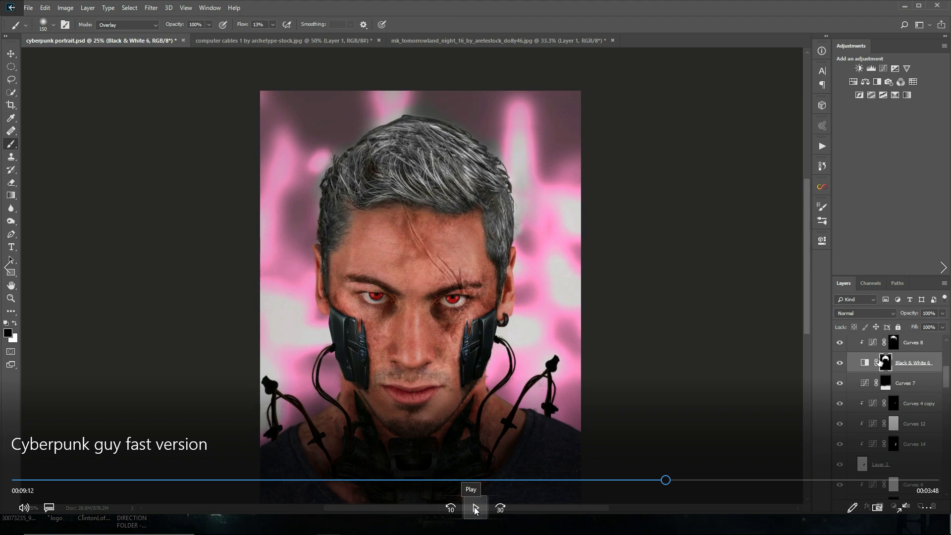
pyautogui.click(474, 508)
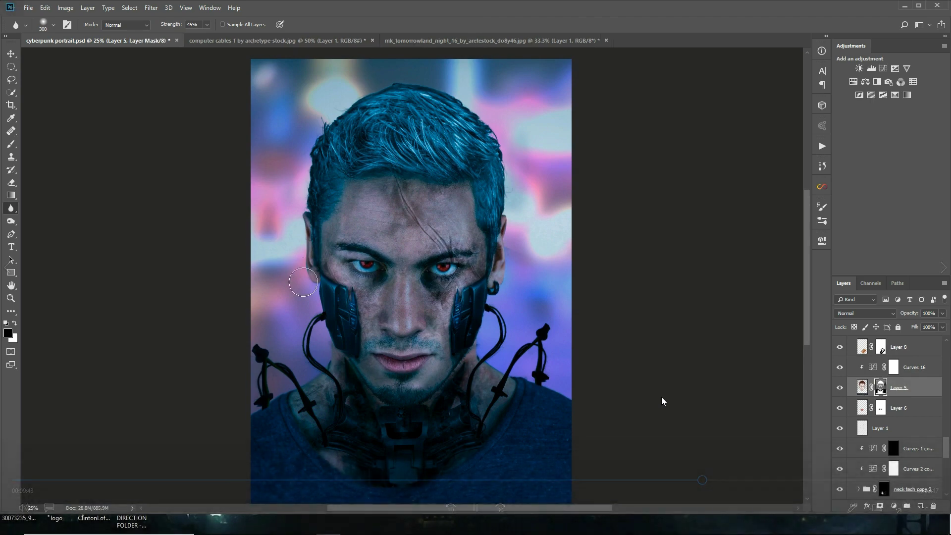
# - Follow the tutorial as Screen-mode bokeh and the blurred, masked hand-pose photo are placed
pyautogui.moveTo(751, 393)
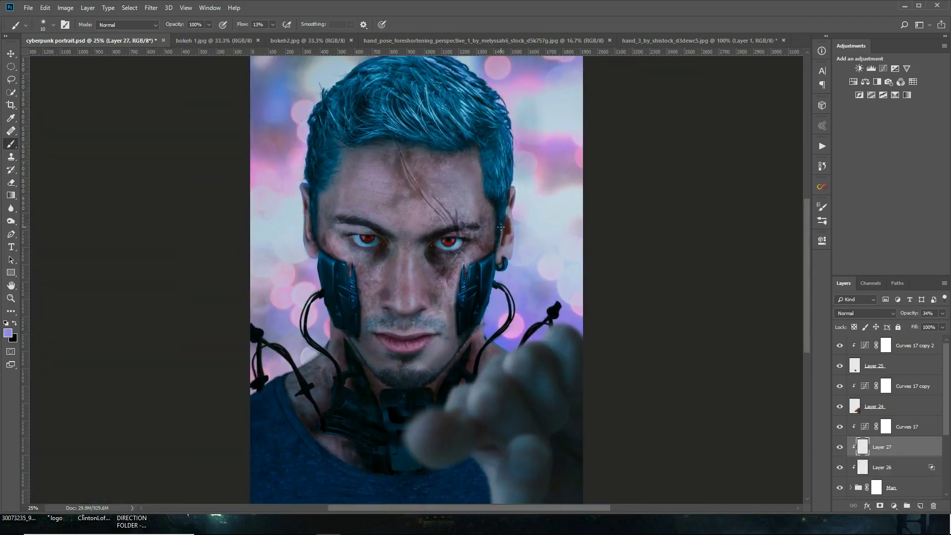
# - Pause the tutorial once Layer 27 is in Color Dodge at 29% opacity
pyautogui.moveTo(527, 215)
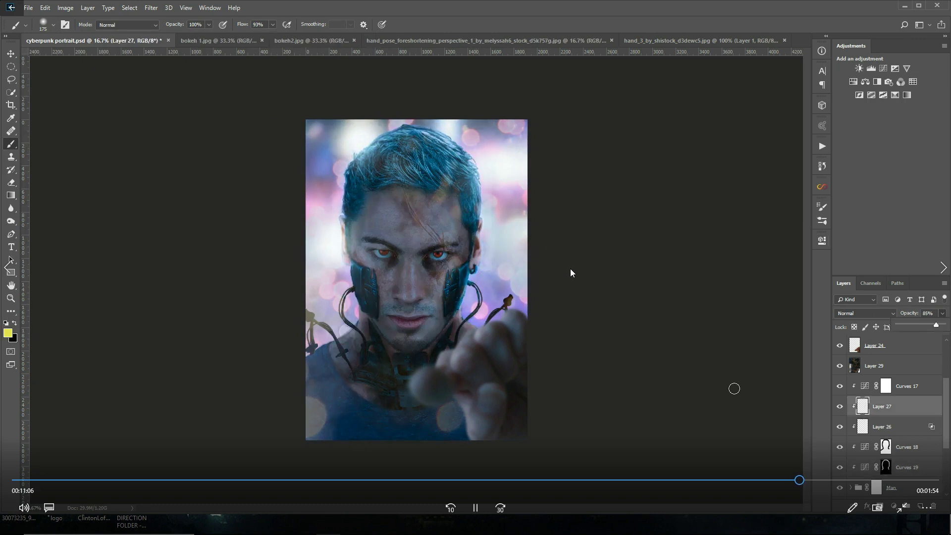
pyautogui.click(483, 512)
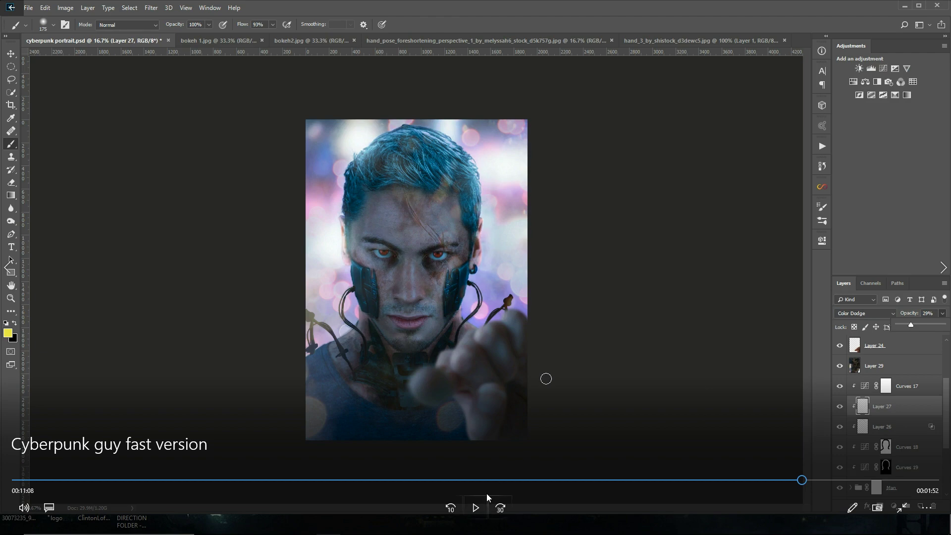
# - Resume the tutorial video to follow the HUD overlay, glow styles and colour grading
pyautogui.click(476, 509)
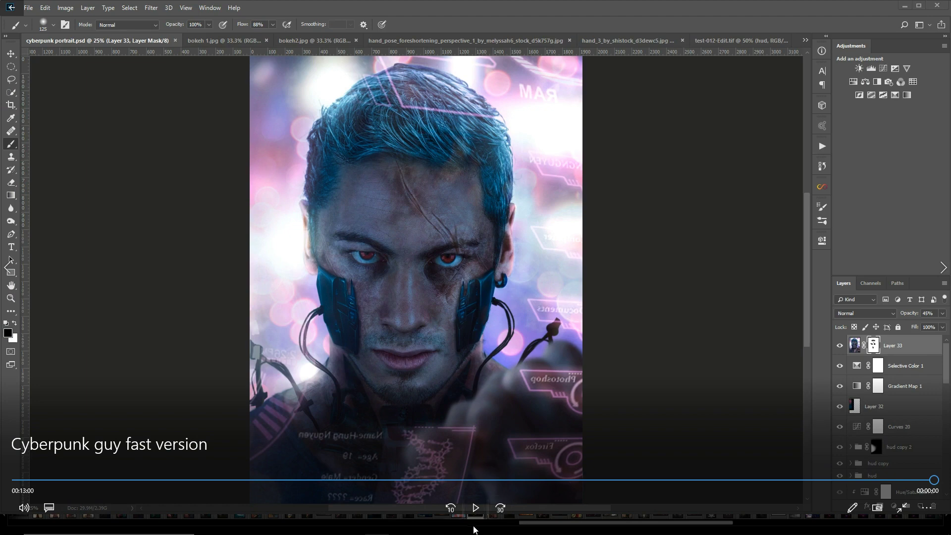
# - Pause the tutorial video at its end, with the finished cyberpunk portrait showing
pyautogui.click(476, 508)
pyautogui.click(895, 8)
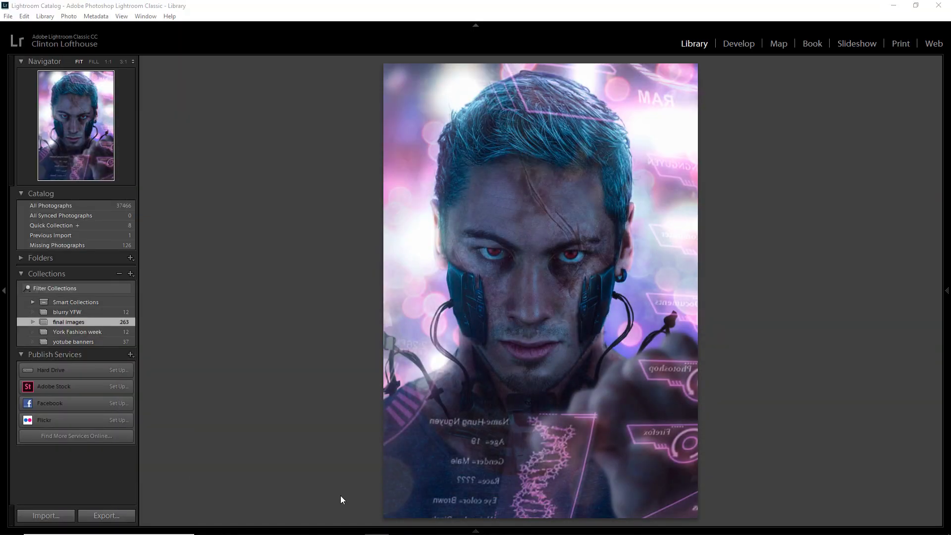
pyautogui.press('g')
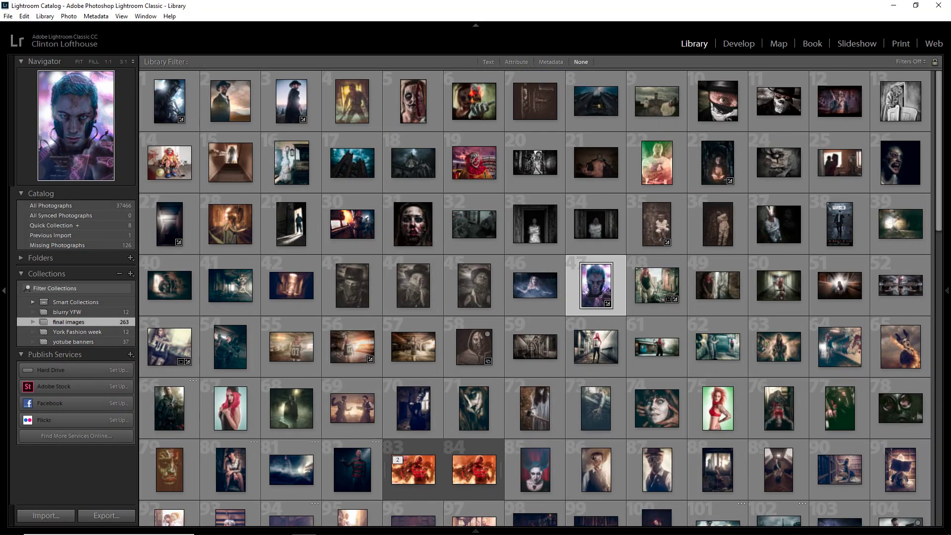
pyautogui.doubleClick(595, 288)
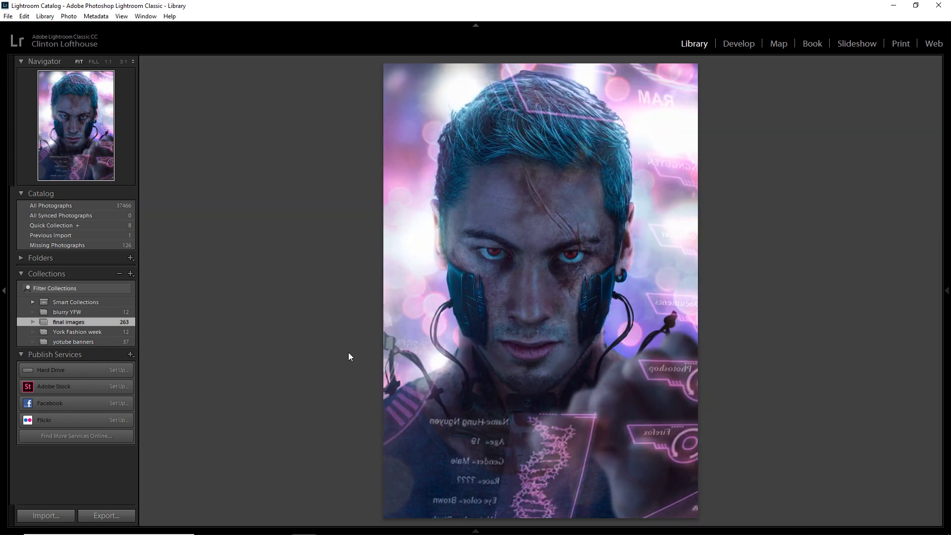